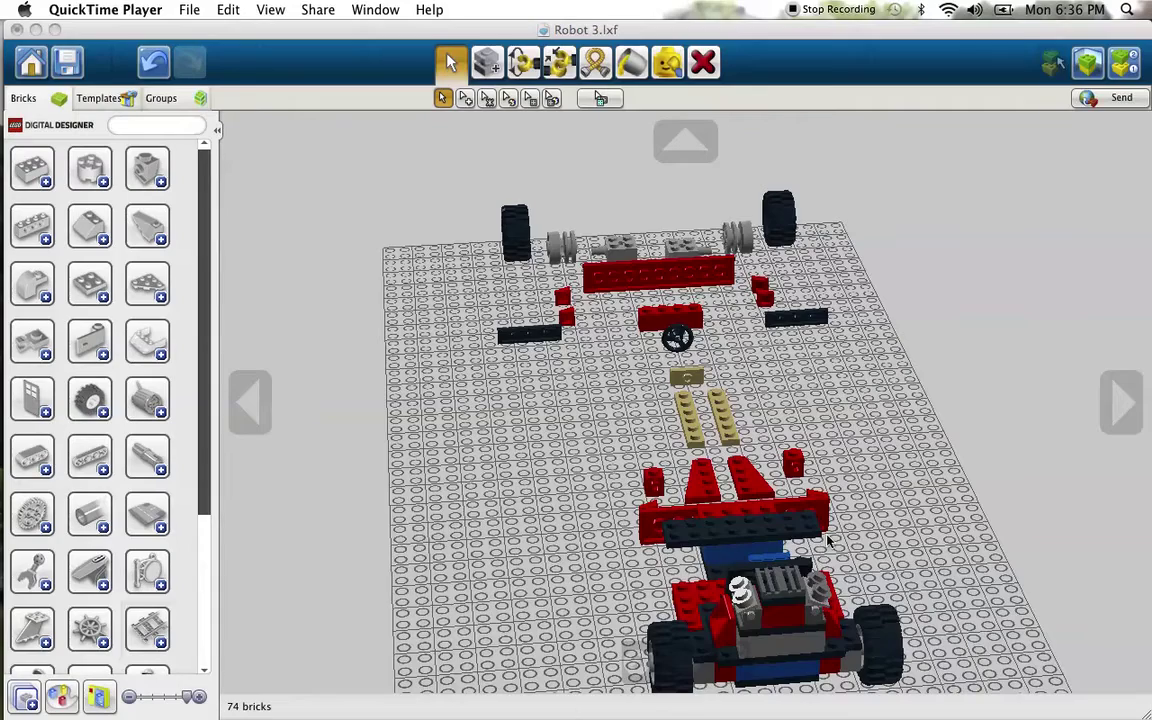
Step: Place the two tan 1x6 plates side by side along the middle of the car's front chassis
click(910, 526)
scroll(910, 526, up, 3)
scroll(910, 526, down, 2)
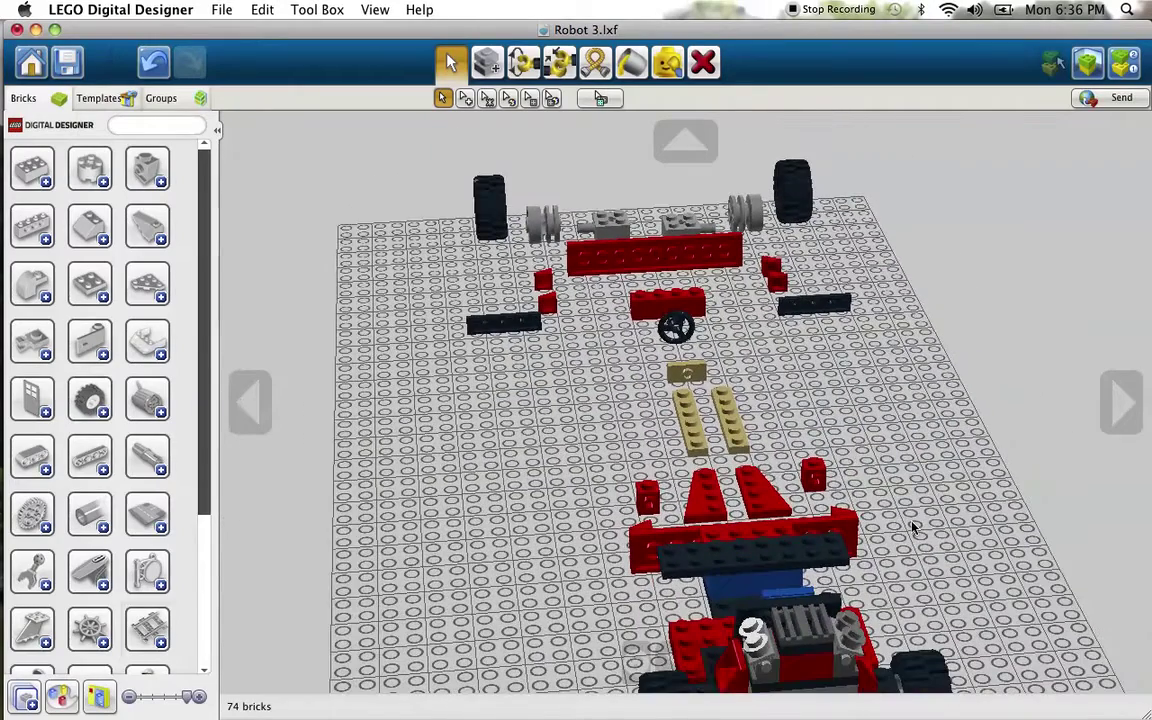
scroll(764, 548, down, 3)
scroll(764, 548, up, 4)
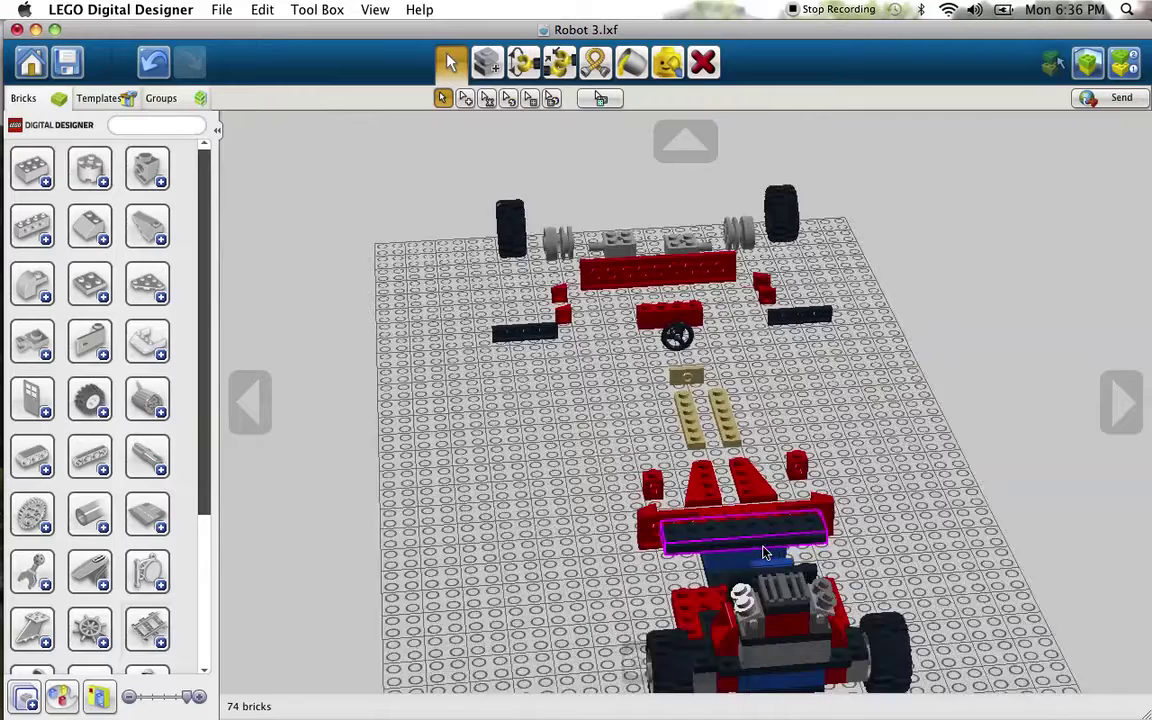
click(698, 447)
click(703, 444)
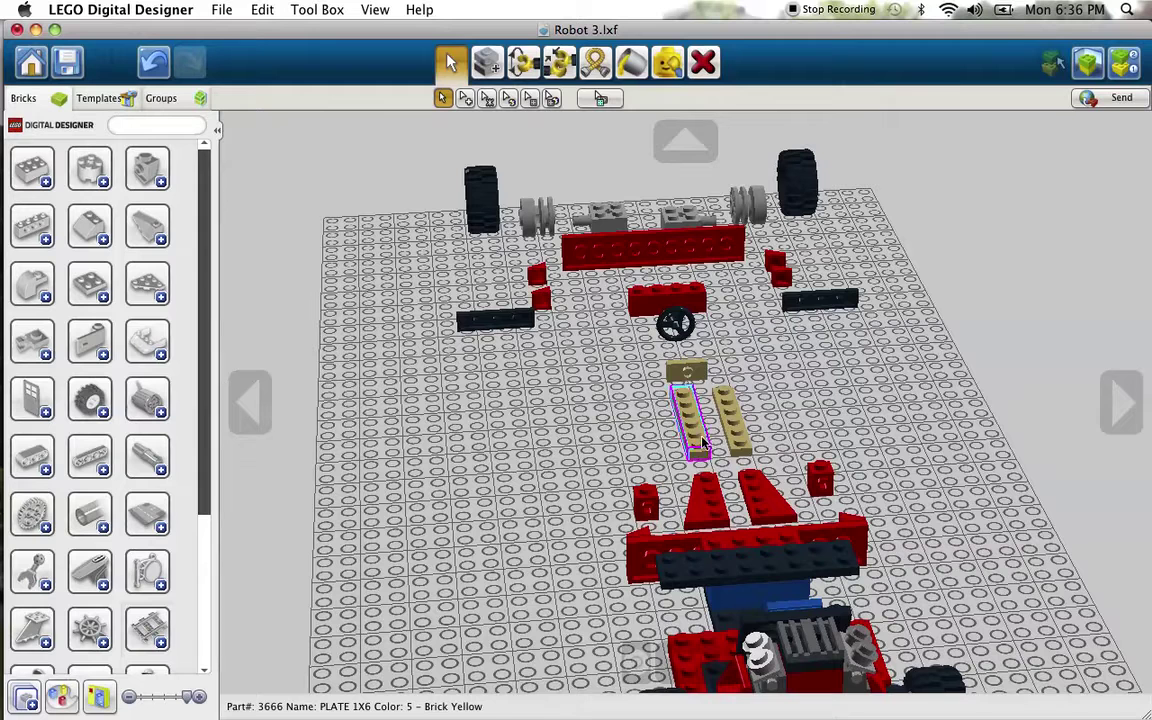
drag(698, 440, 772, 566)
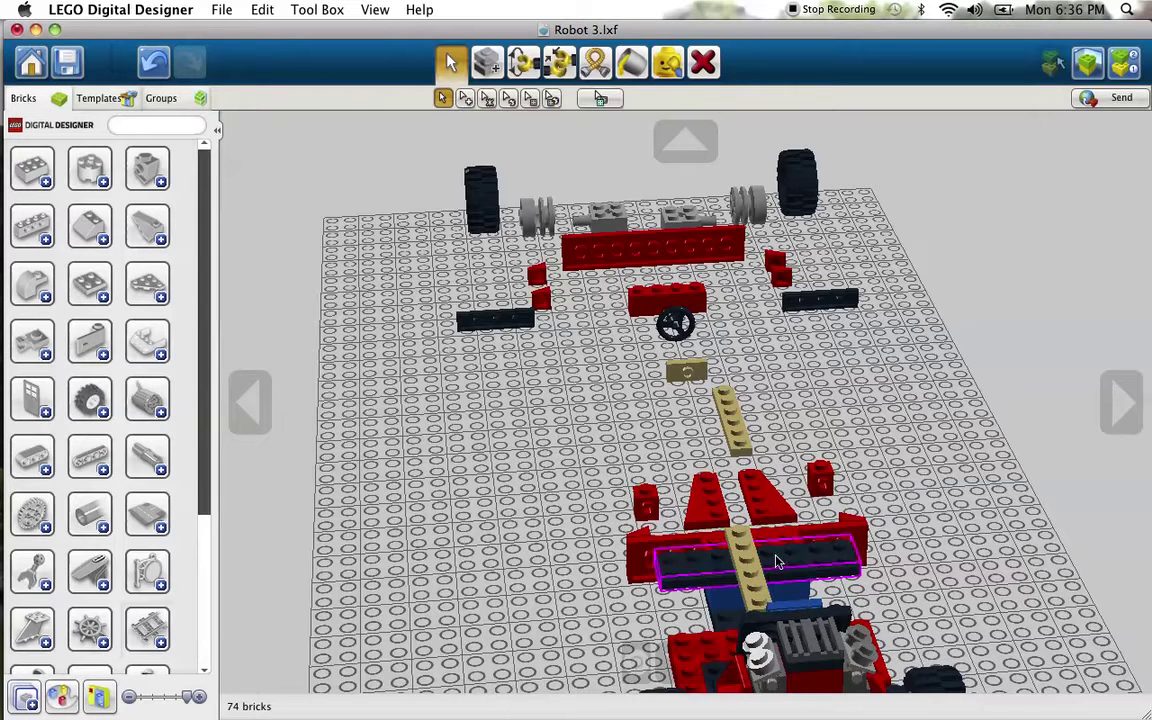
drag(742, 432, 771, 586)
Step: Attach the two red wedge plates side by side on top of the tan 1x6 plates
click(1113, 428)
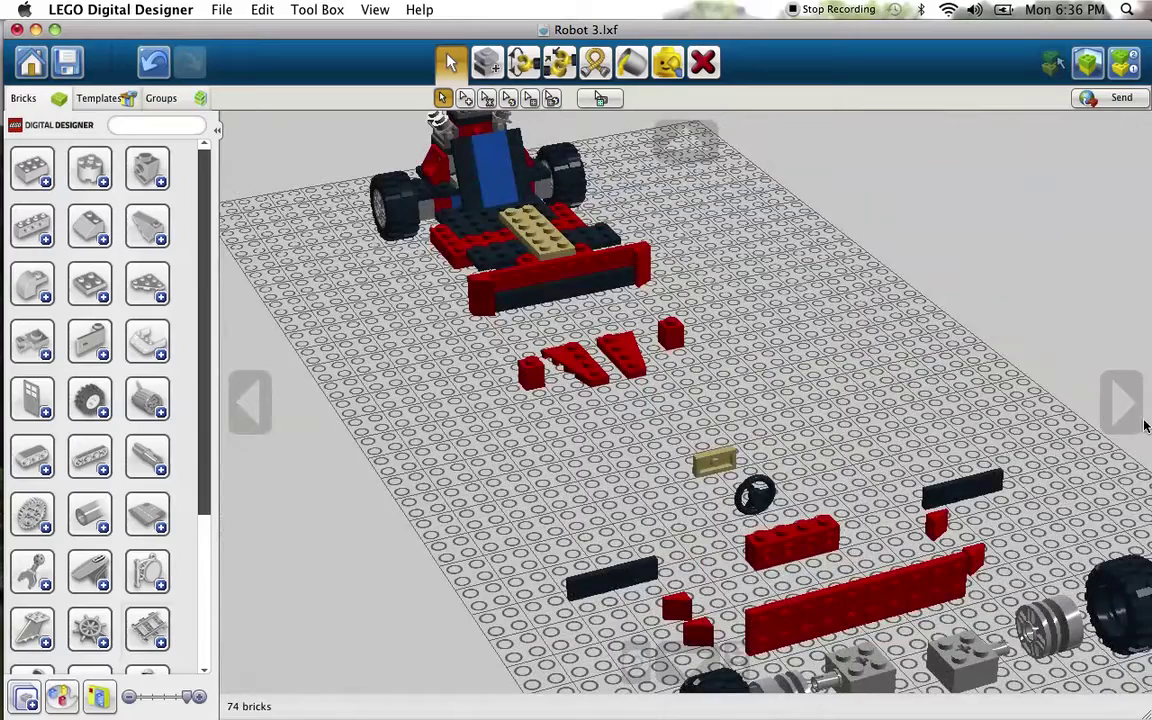
click(1124, 402)
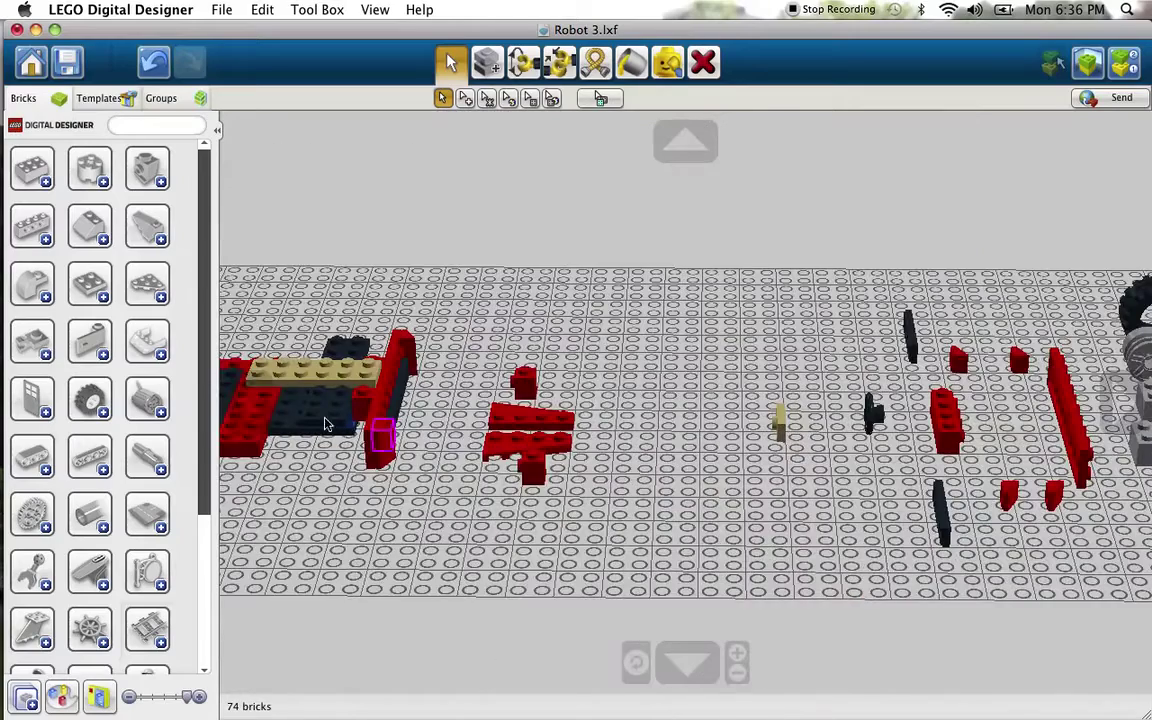
click(250, 403)
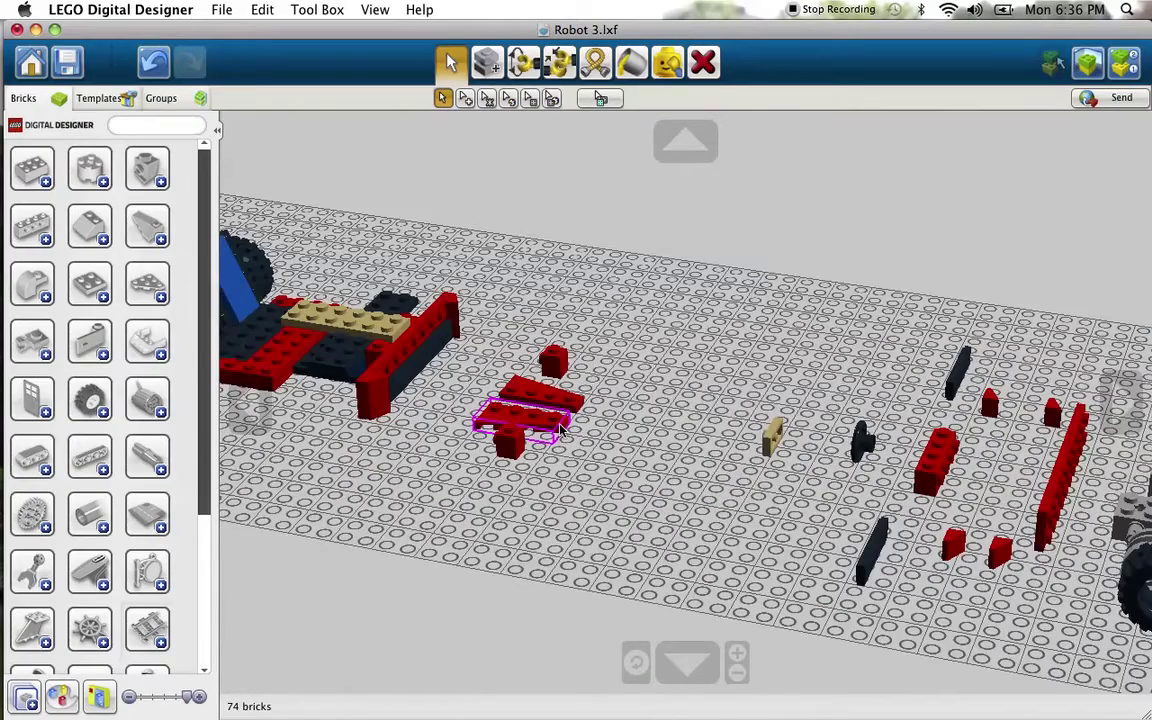
drag(561, 428, 398, 338)
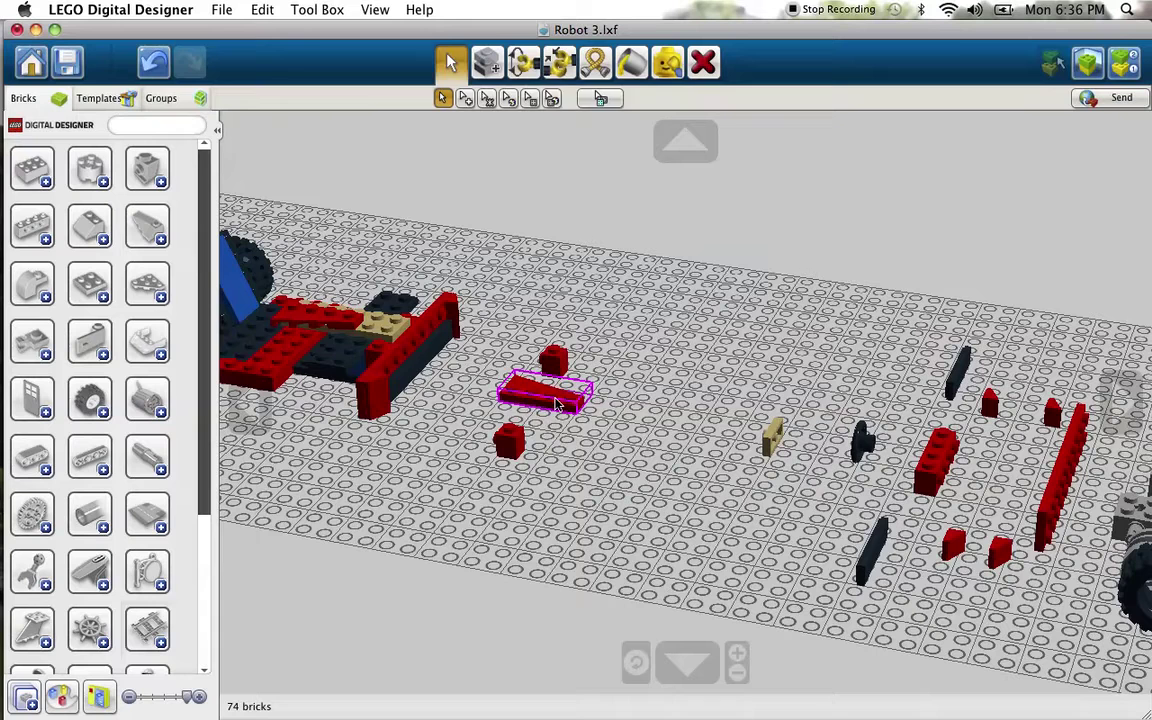
drag(543, 395, 347, 302)
click(347, 302)
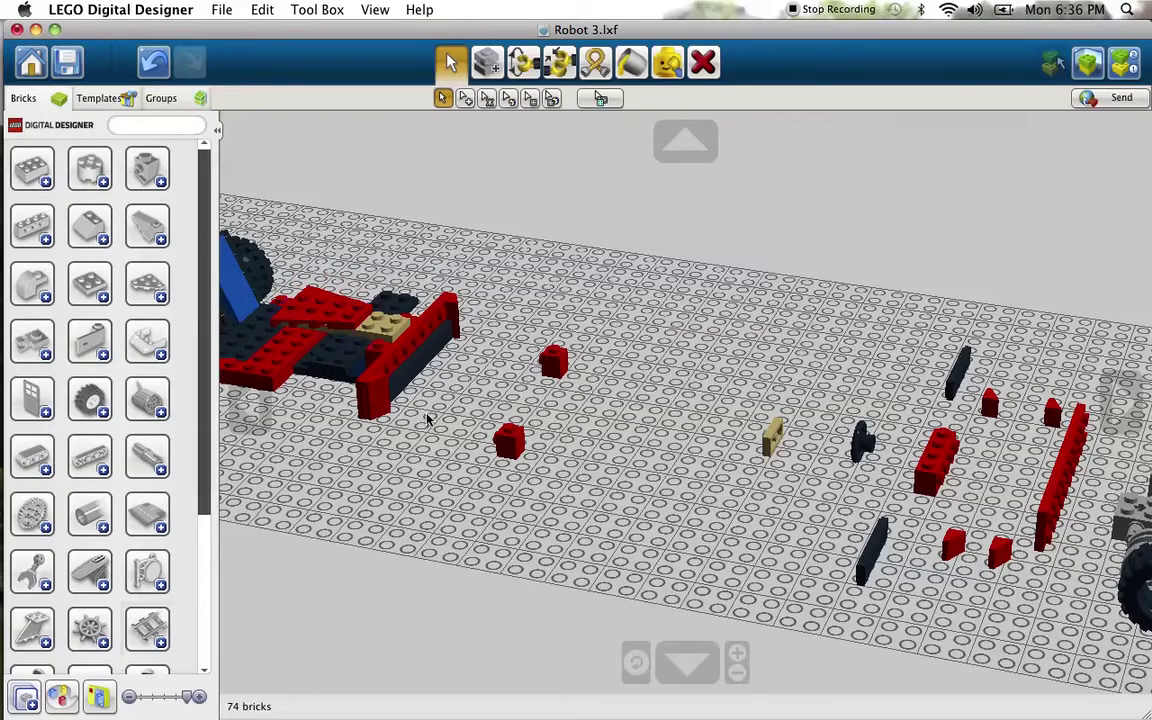
Step: Shift the red wedge plates toward the car's nose and place the two small red bricks side by side behind them
click(250, 402)
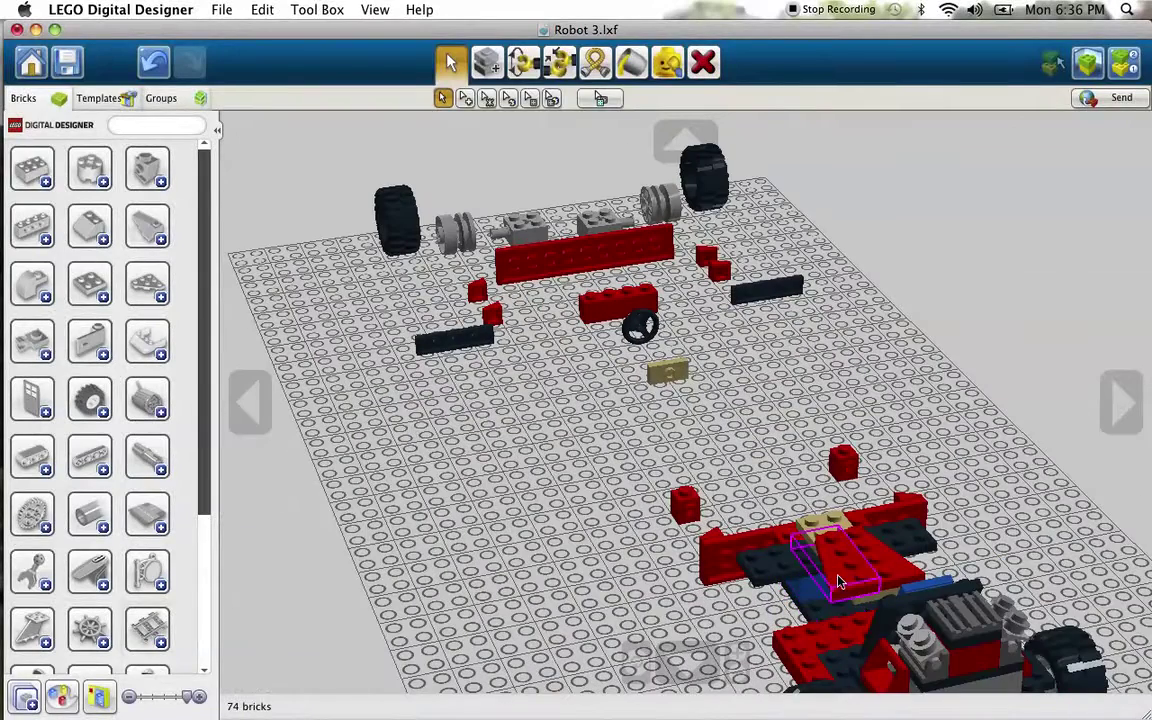
drag(838, 582, 864, 550)
drag(848, 468, 887, 561)
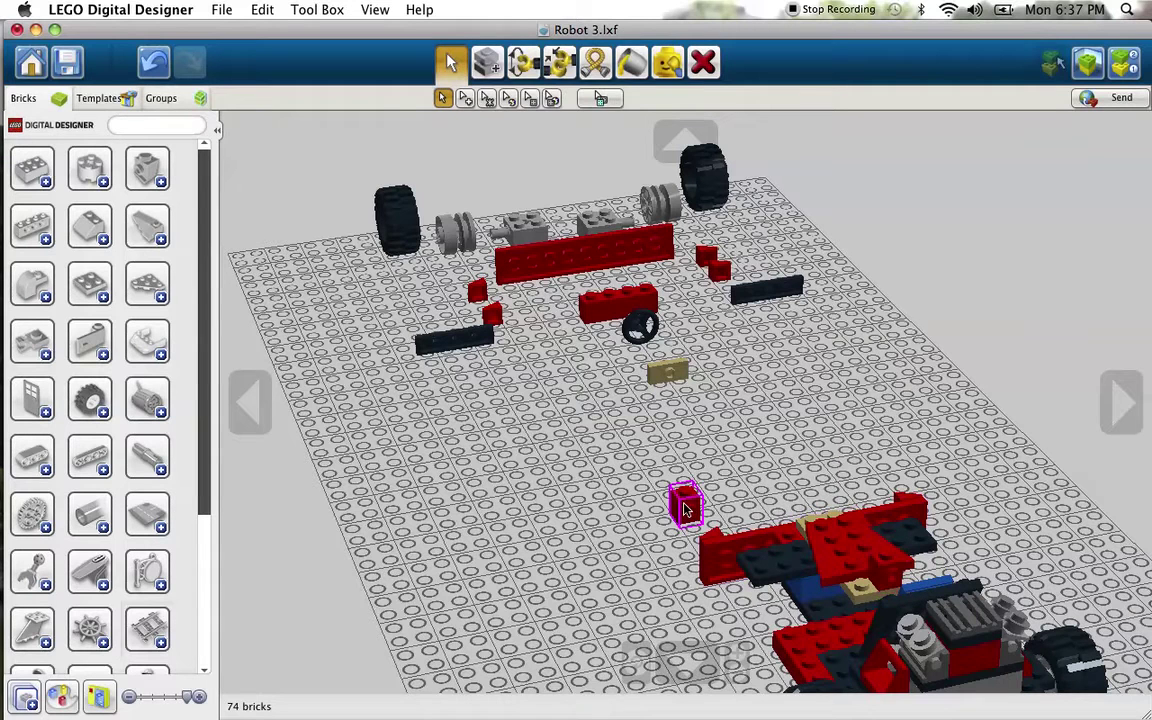
drag(684, 501, 855, 578)
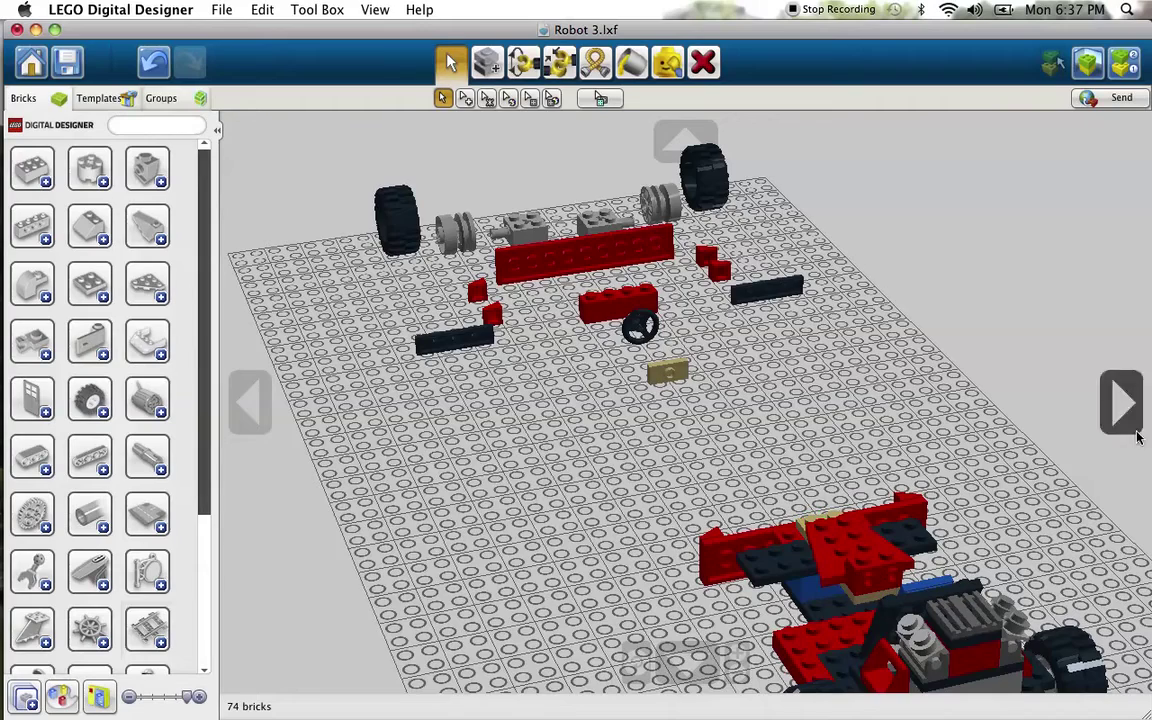
Step: Attach the small tan plate to the cockpit side of the small red bricks and mount the black steering wheel on it
click(1122, 400)
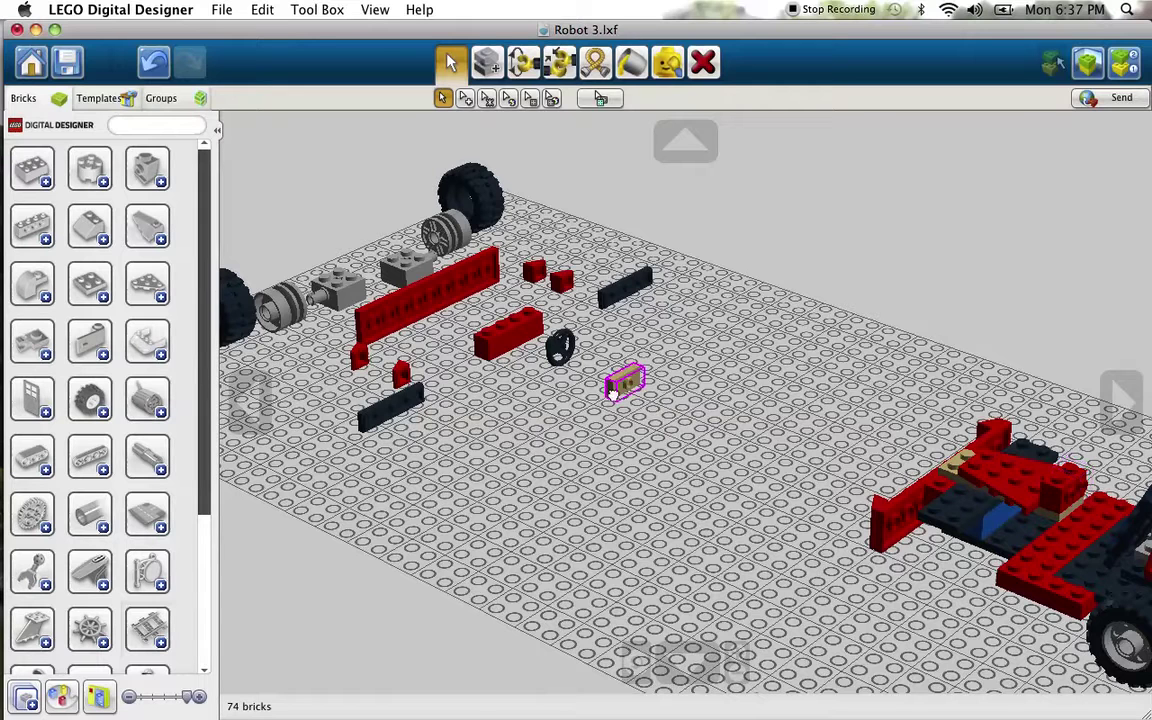
drag(613, 393, 1072, 508)
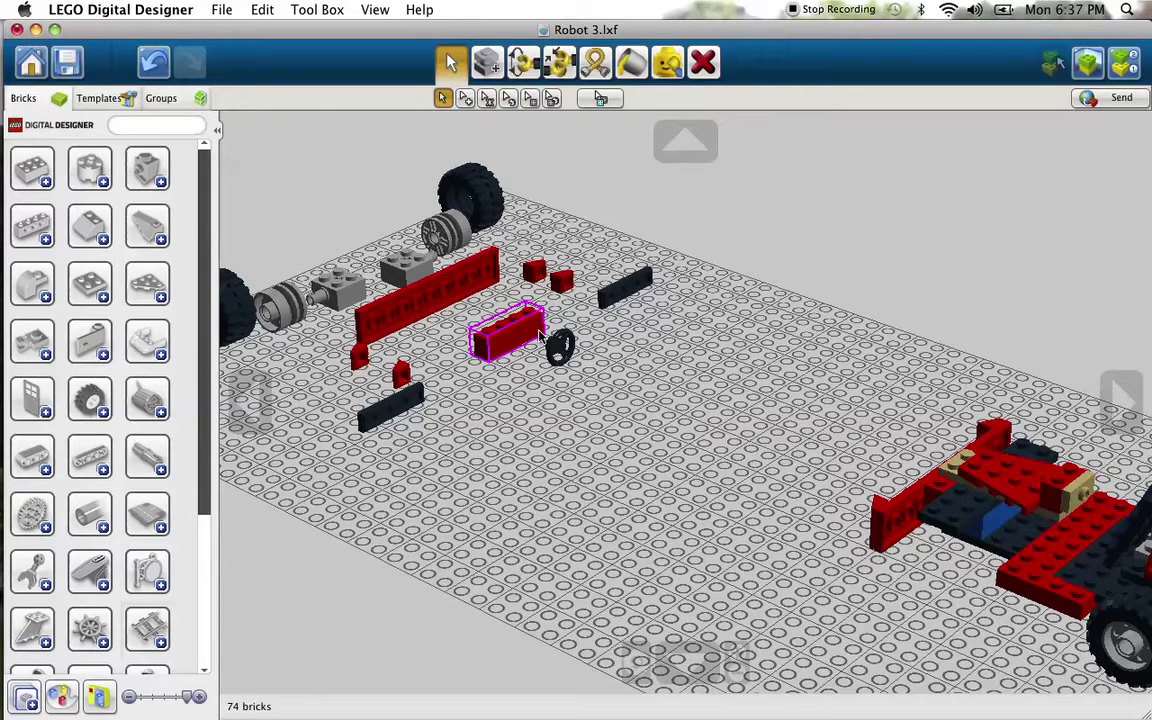
drag(558, 345, 1094, 510)
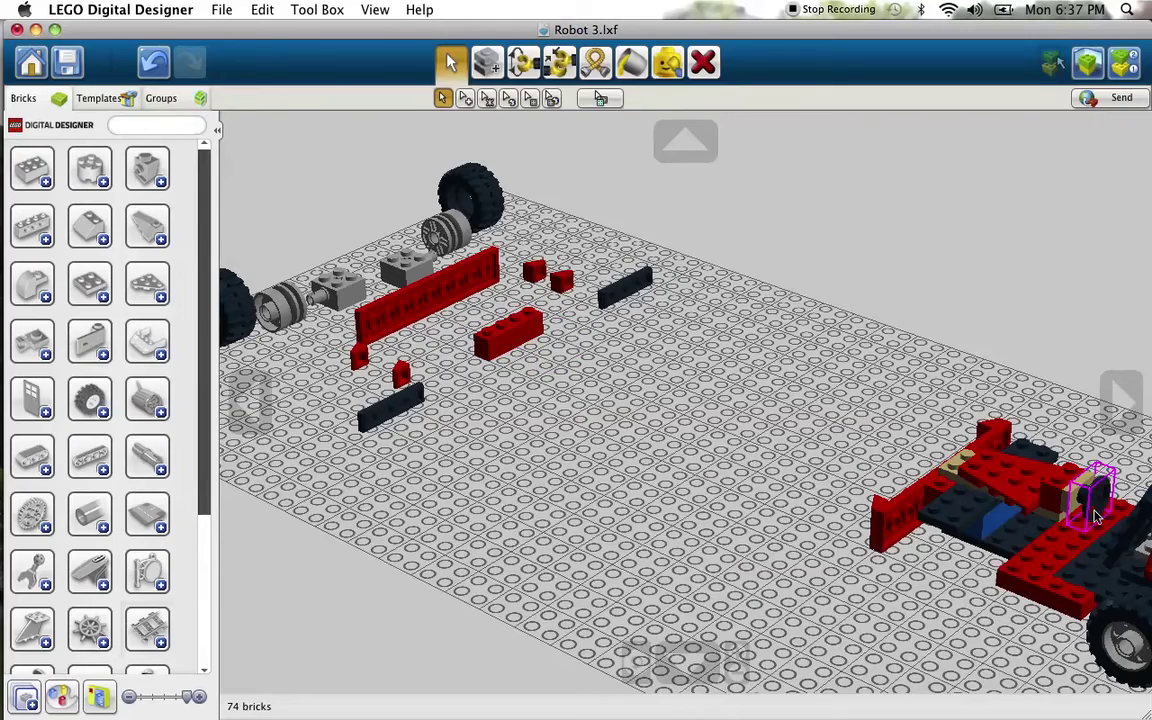
Step: Move the assembled car across the baseplate toward the loose parts and refit the left-behind tyre on its rear rim
click(1124, 410)
click(1124, 410)
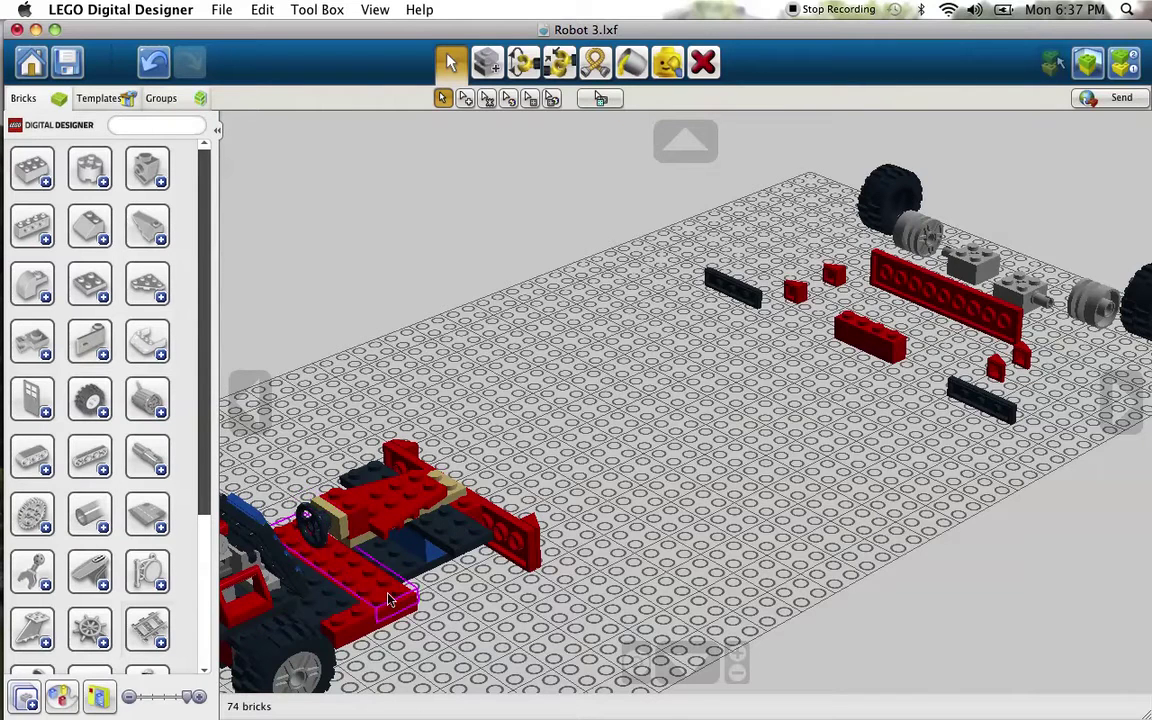
scroll(388, 597, down, 3)
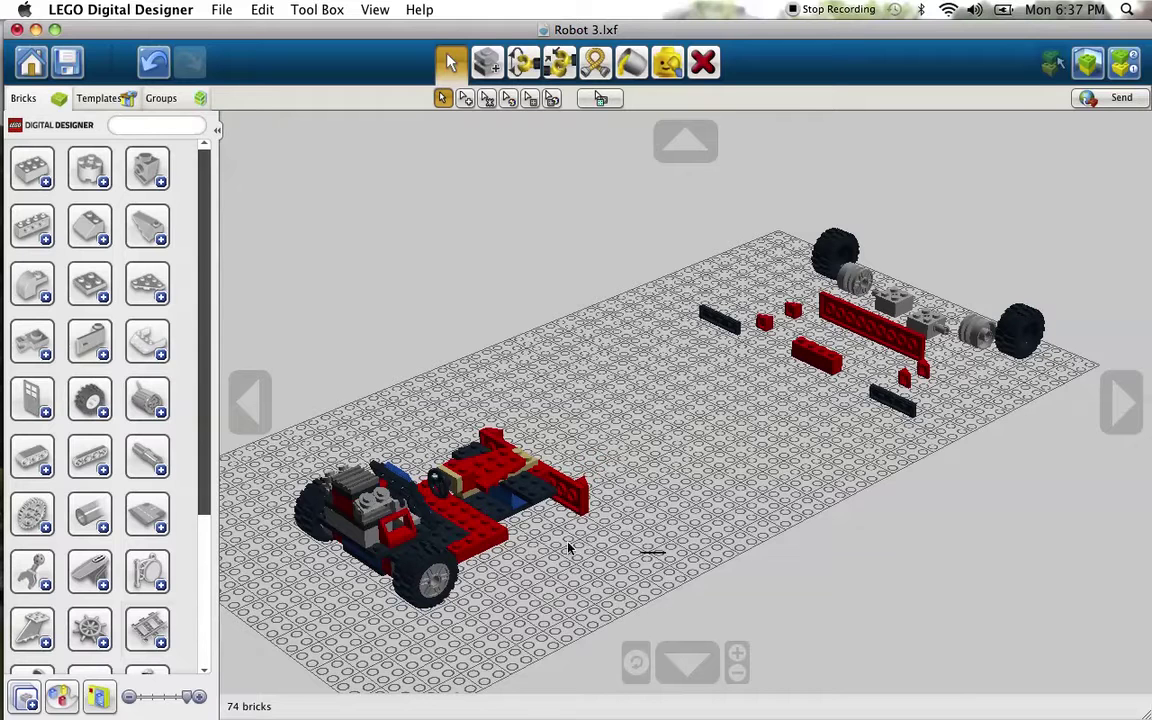
drag(568, 547, 225, 360)
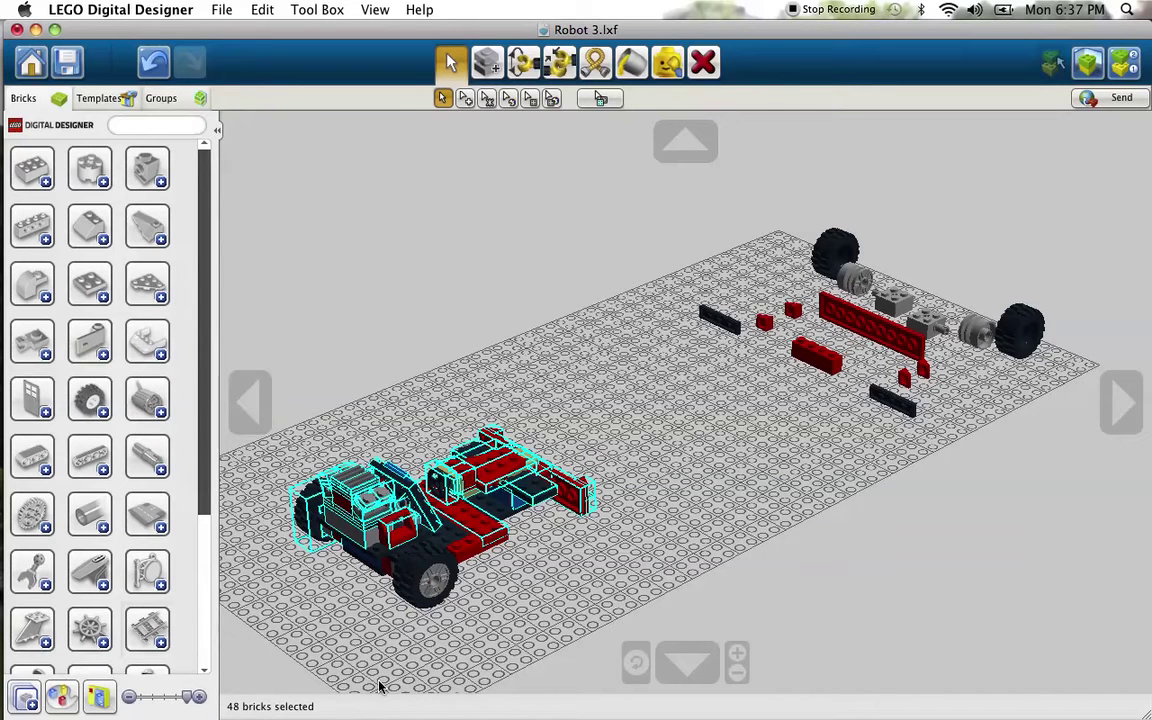
drag(379, 686, 661, 368)
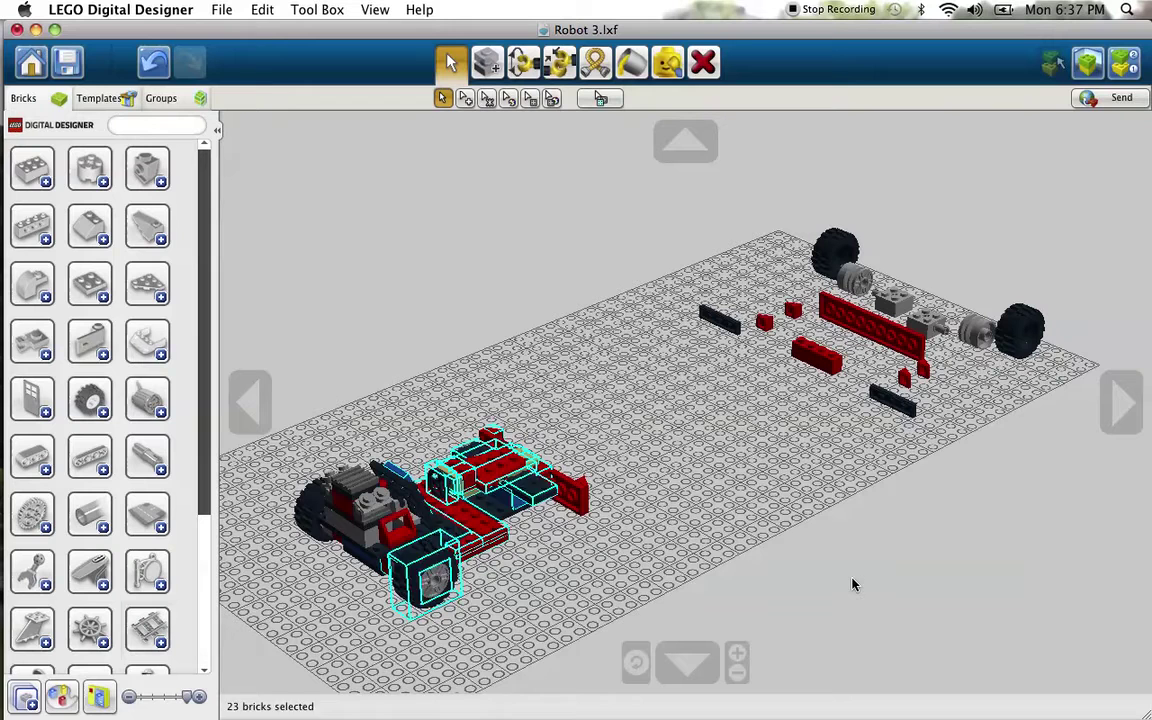
drag(770, 523, 130, 360)
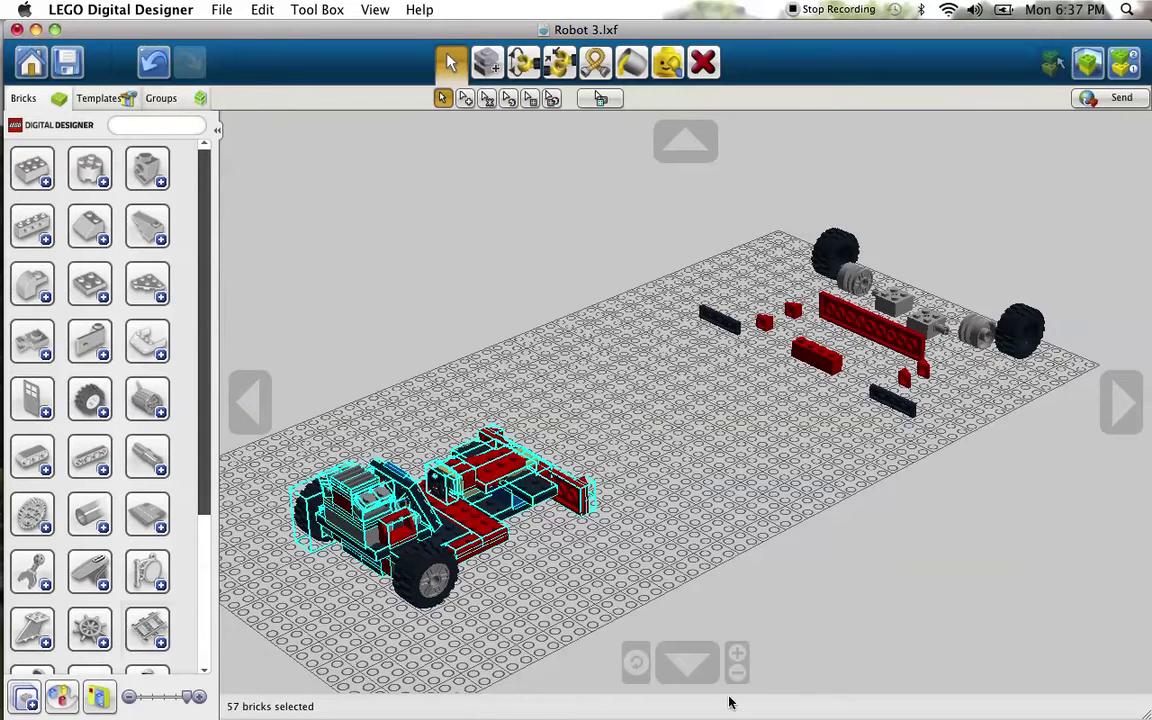
drag(766, 613, 238, 398)
drag(480, 522, 695, 437)
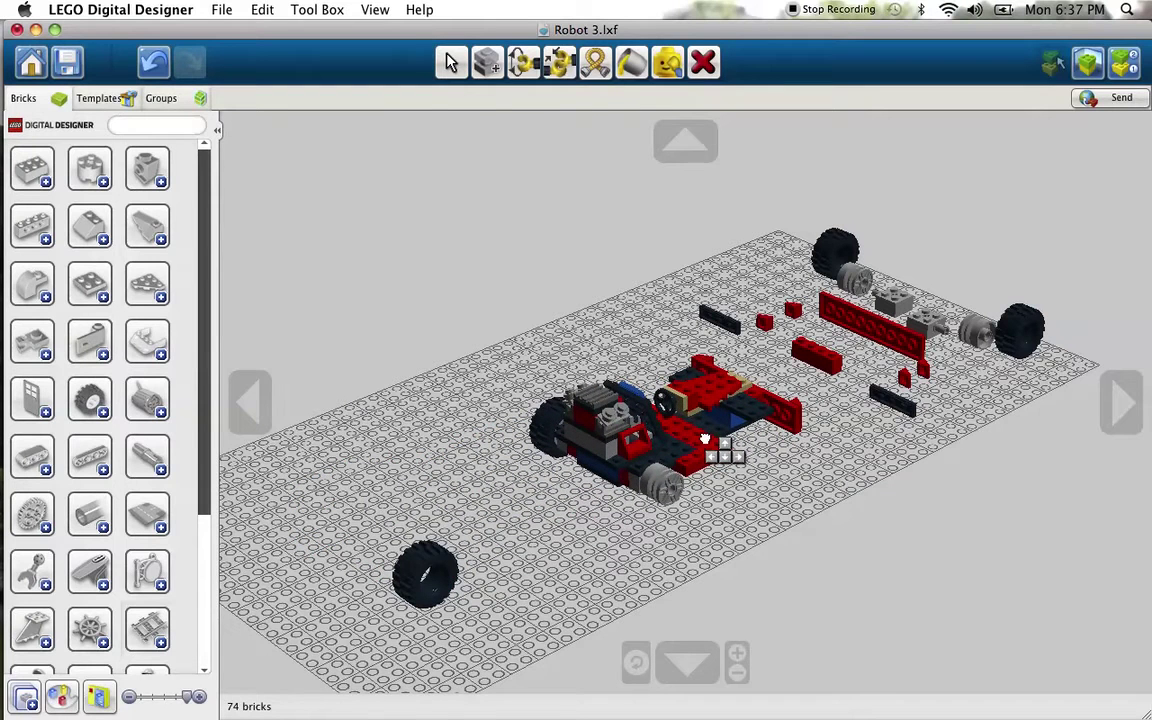
drag(452, 588, 620, 480)
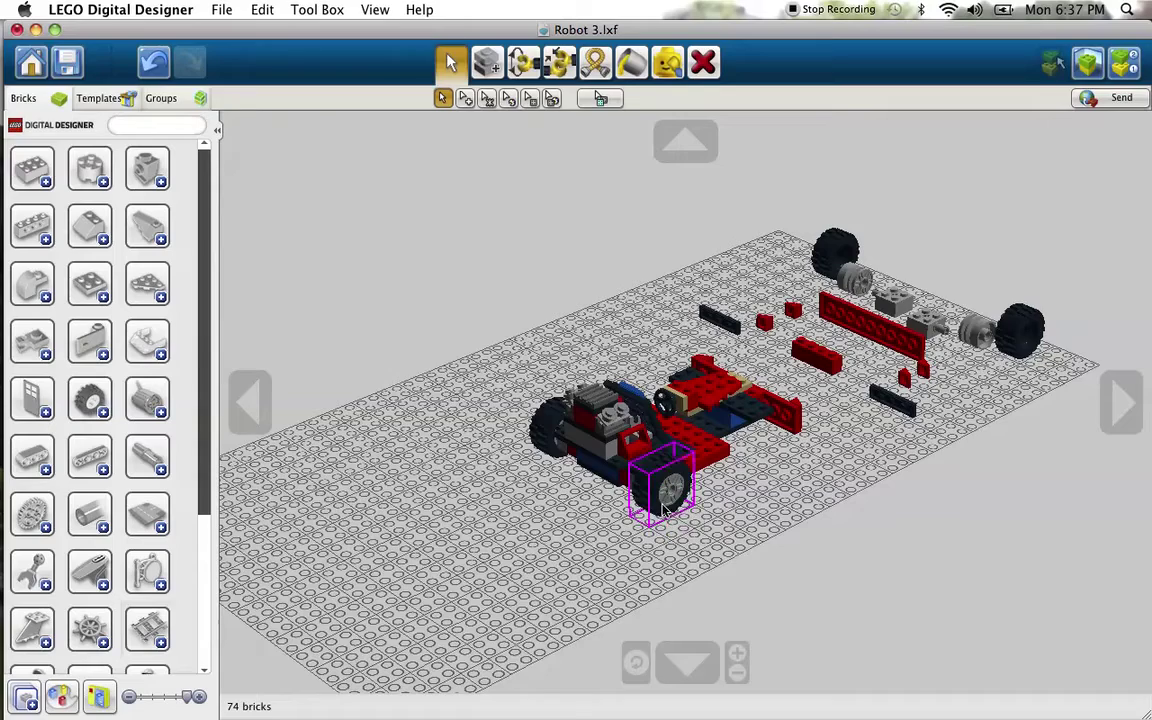
Step: Attach the loose red four-stud brick centred under the rear end of the car, between the rear wheels
click(637, 666)
scroll(733, 560, down, 2)
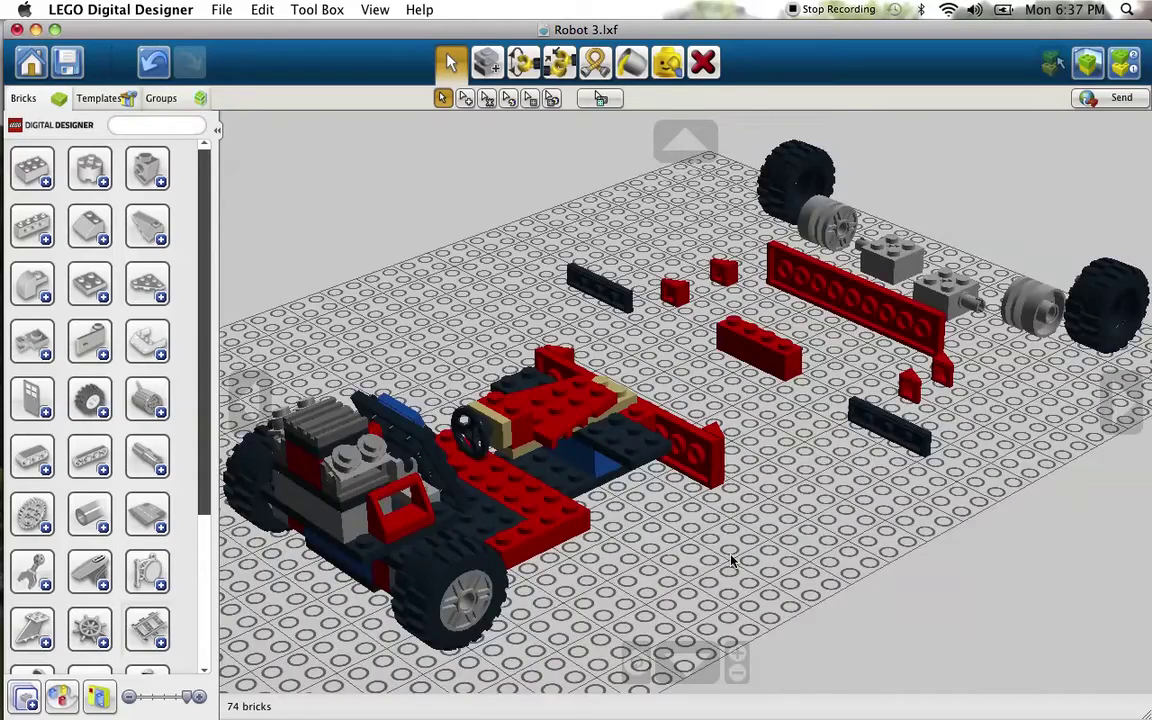
scroll(733, 560, up, 5)
scroll(733, 560, down, 5)
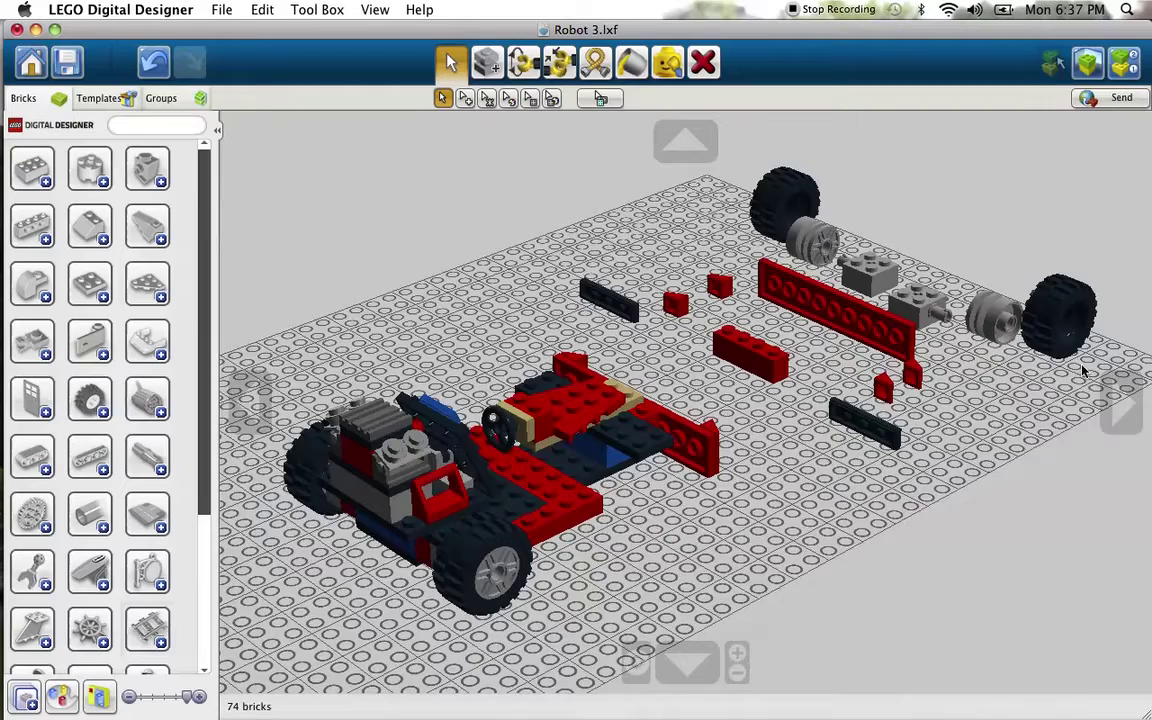
click(1122, 400)
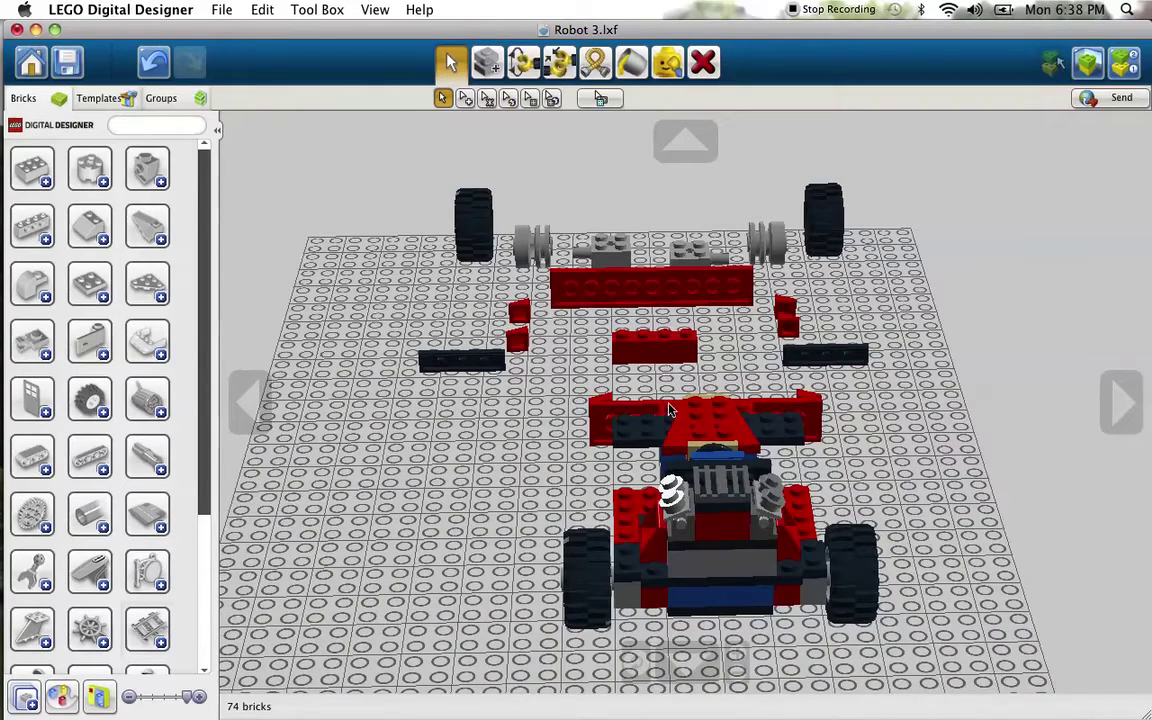
drag(665, 342, 760, 668)
scroll(890, 643, up, 5)
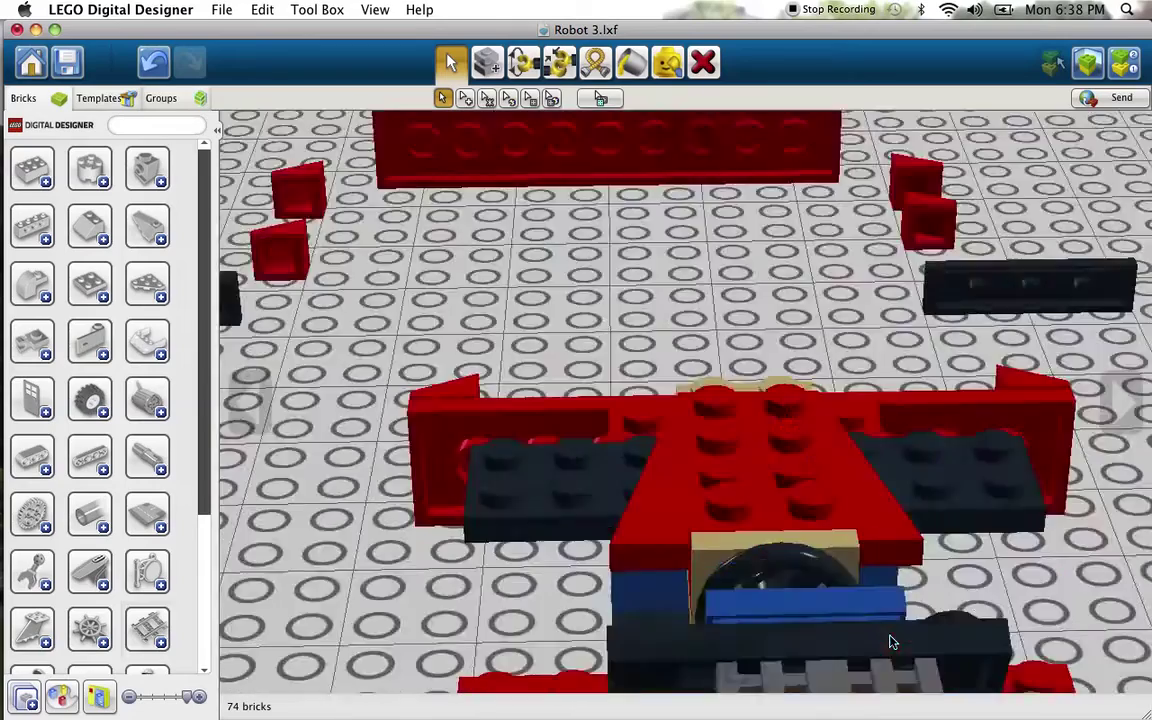
scroll(890, 643, down, 10)
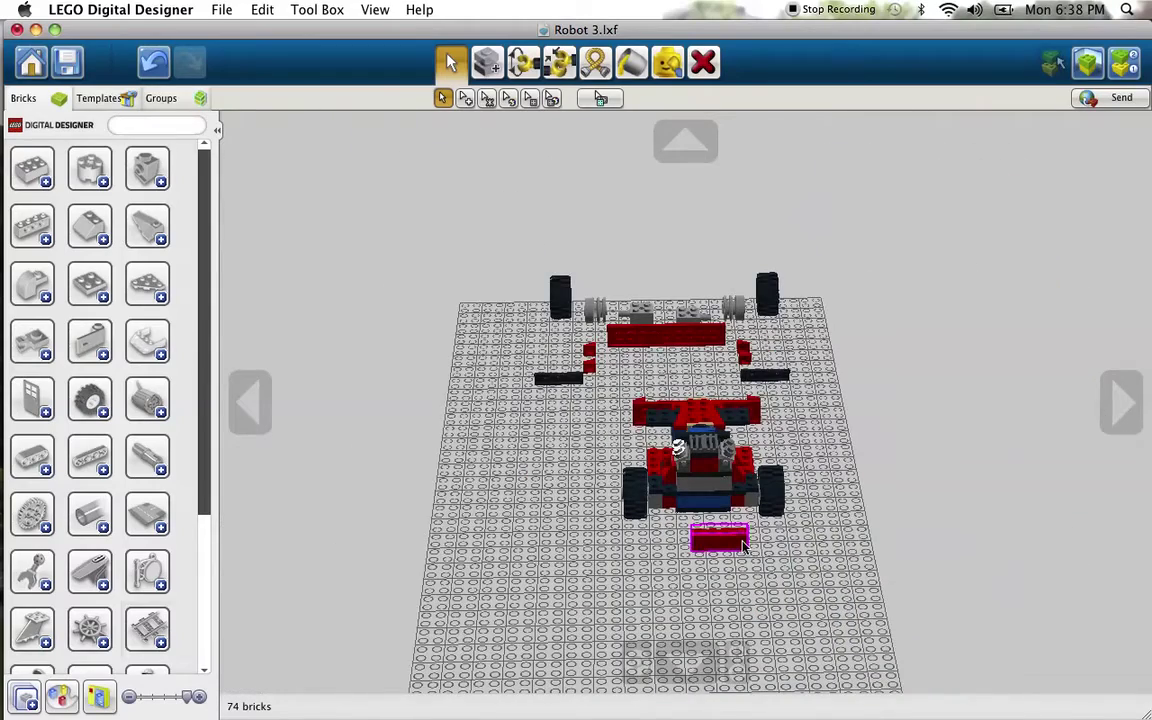
drag(743, 545, 740, 539)
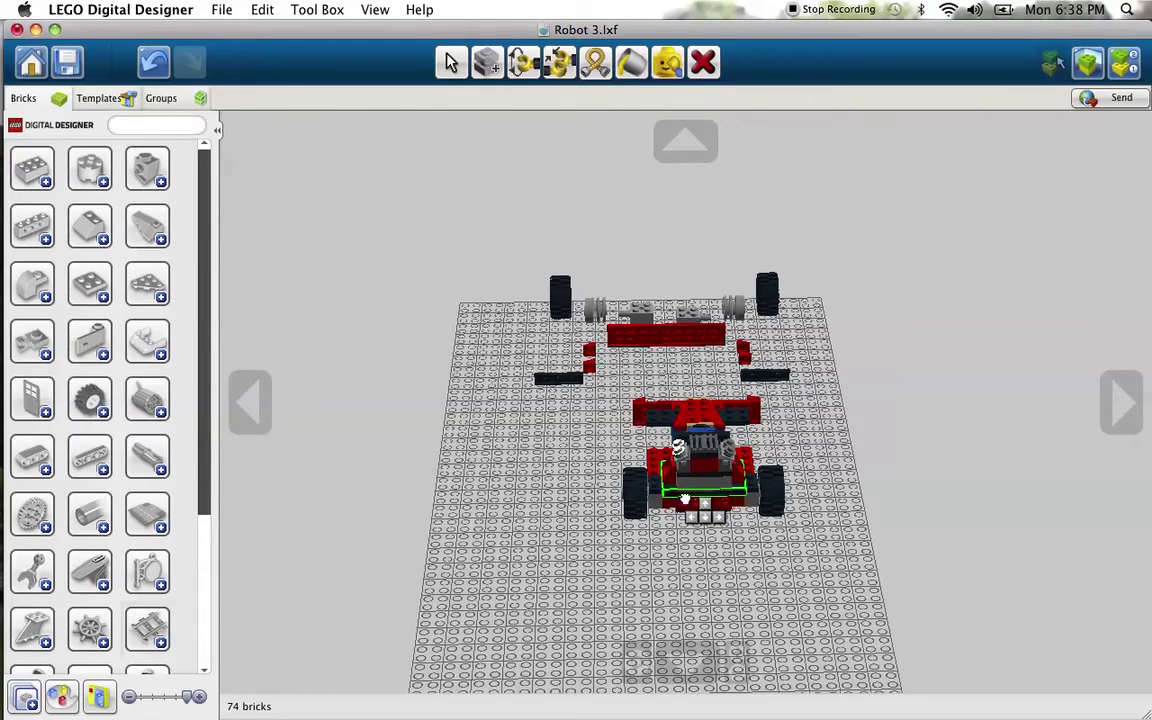
click(683, 498)
Step: Mount the long red plate upright and centred on the red brick at the car's rear
scroll(689, 504, up, 3)
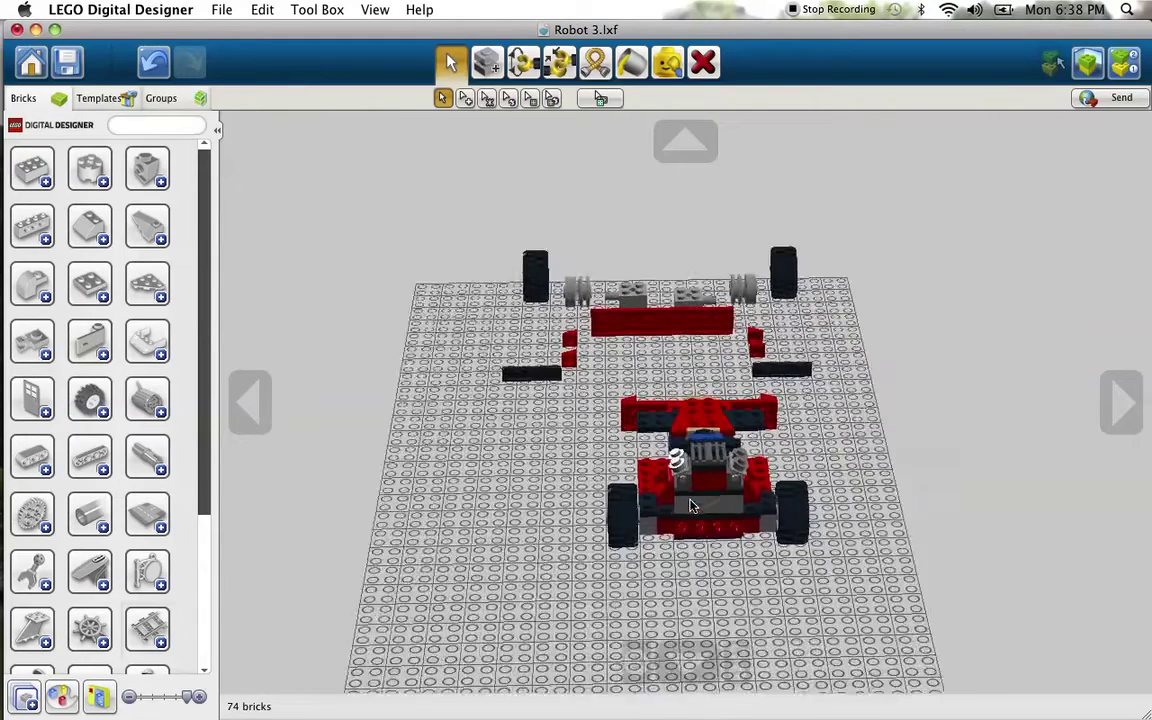
scroll(689, 504, up, 2)
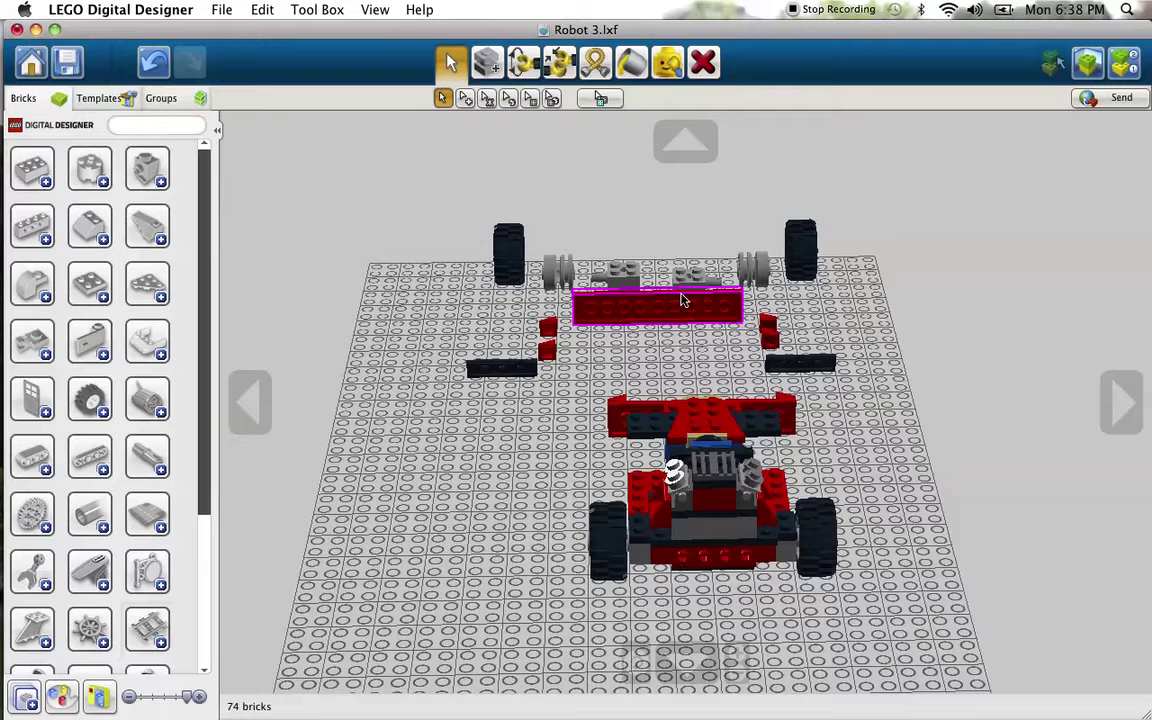
drag(681, 300, 679, 551)
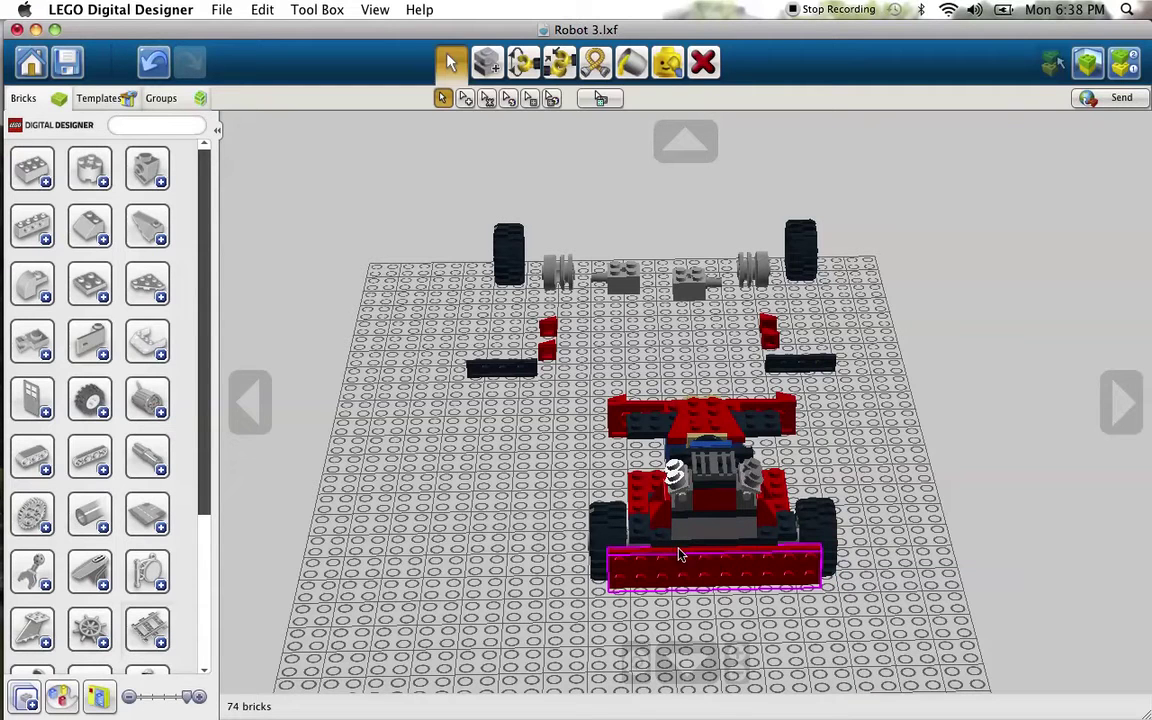
mouse_move(738, 586)
mouse_down()
mouse_move(752, 661)
mouse_move(768, 676)
mouse_move(725, 612)
mouse_move(742, 588)
mouse_up()
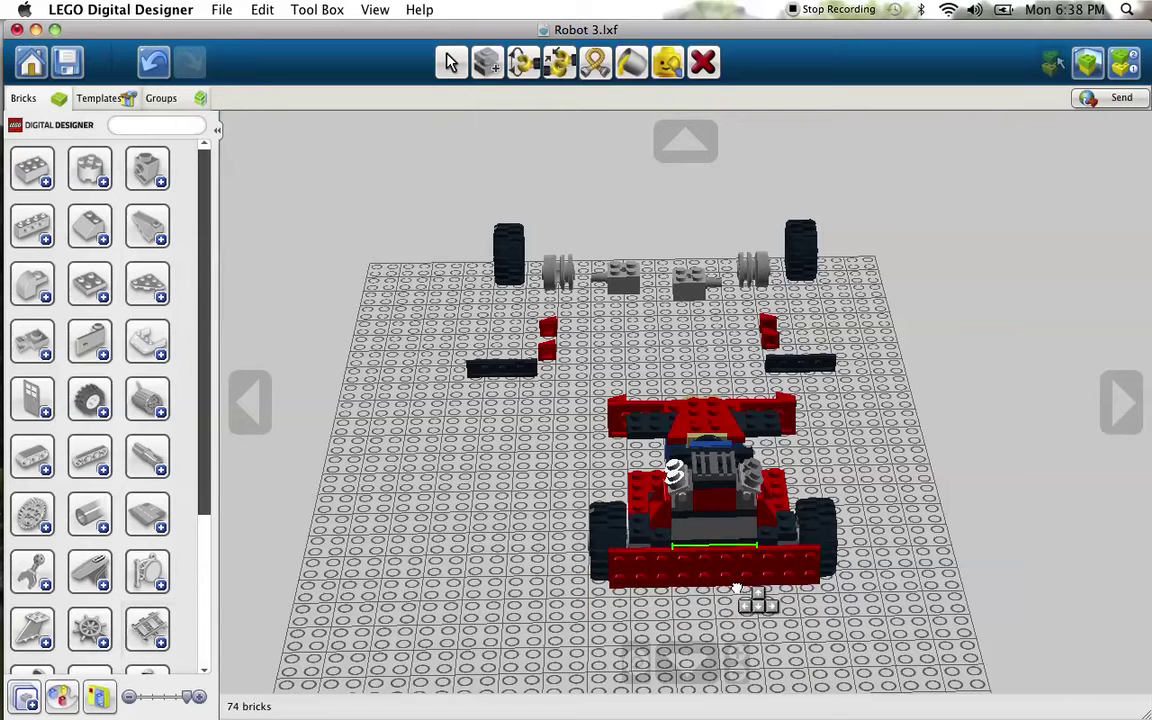
mouse_move(737, 590)
mouse_down()
mouse_move(746, 599)
mouse_move(738, 589)
mouse_up()
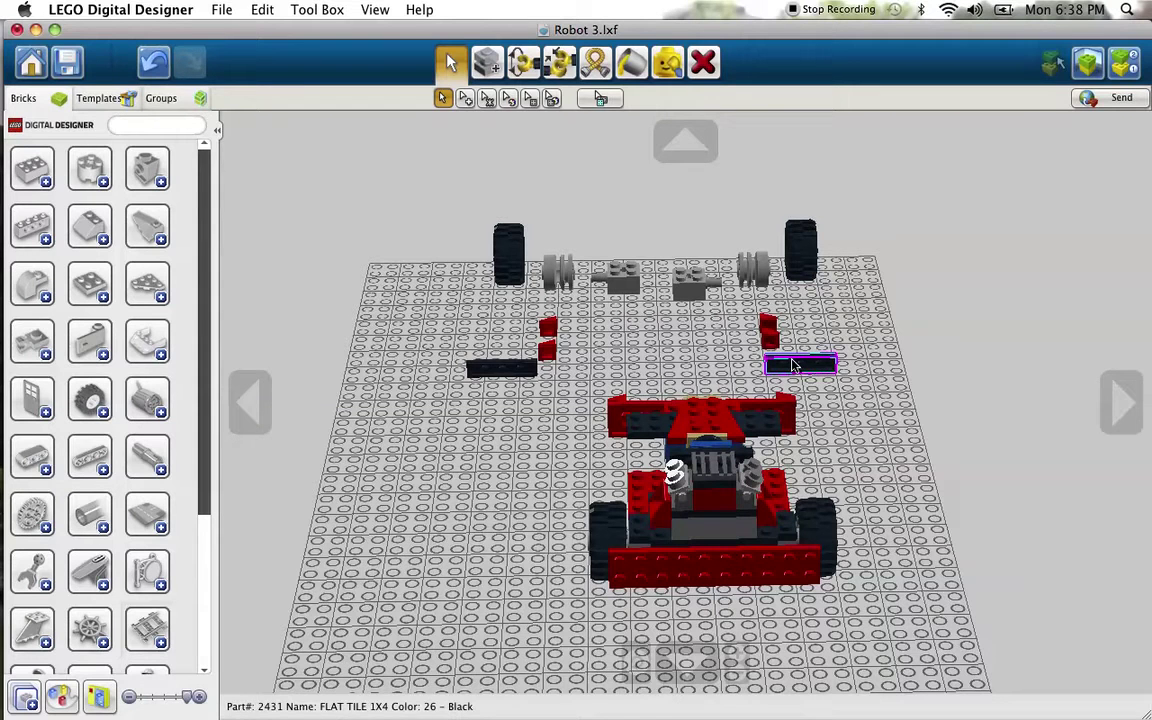
Step: Place the two black 1x4 flat tiles end to end along the lower edge of the long red rear plate
drag(793, 366, 766, 578)
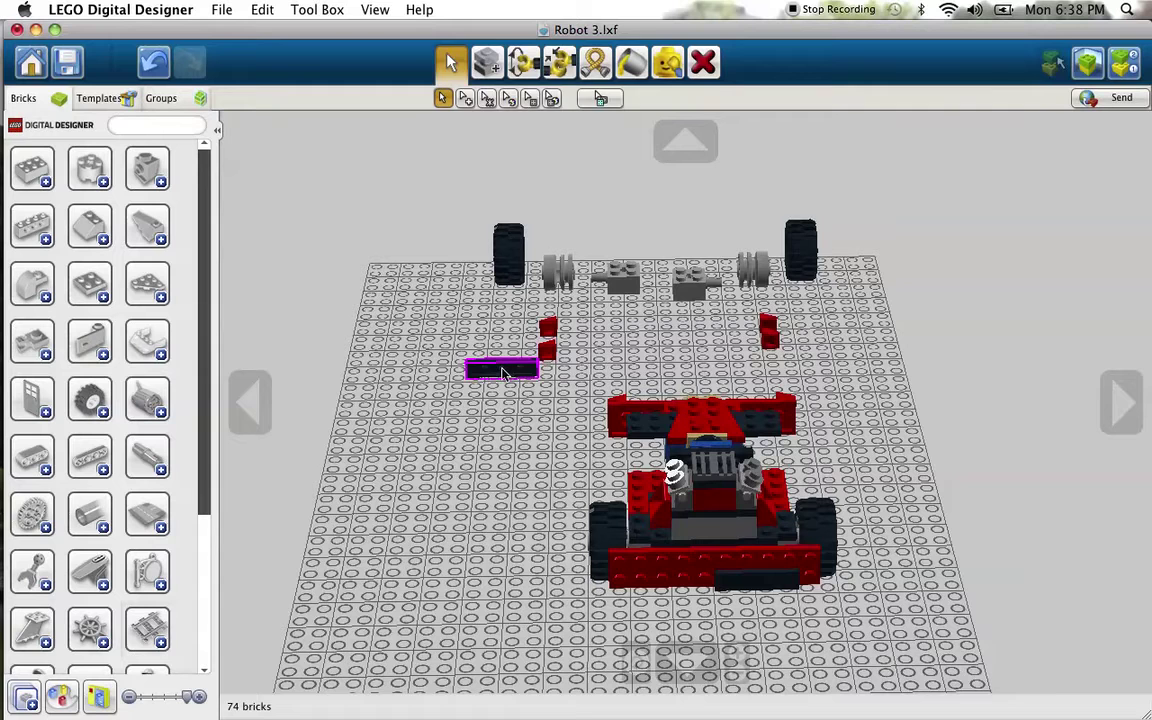
drag(503, 373, 676, 581)
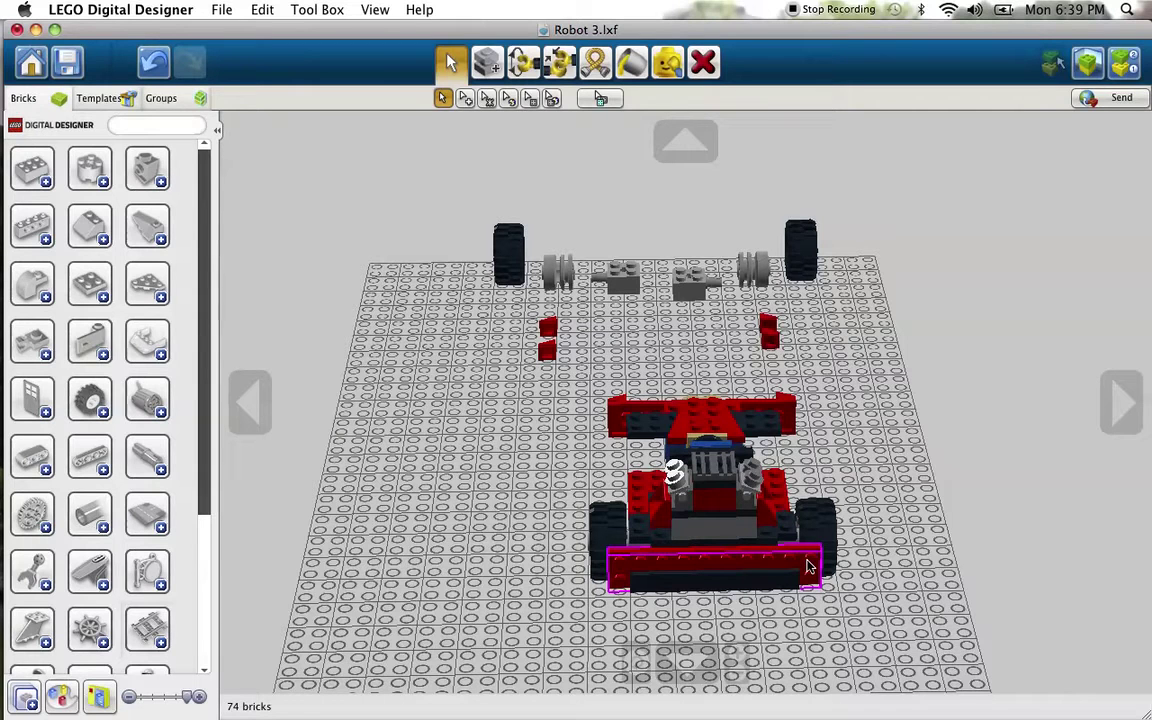
Step: Attach the four loose red slope pieces to the ends of the long red rear plate, two per end
drag(772, 341, 617, 581)
click(617, 580)
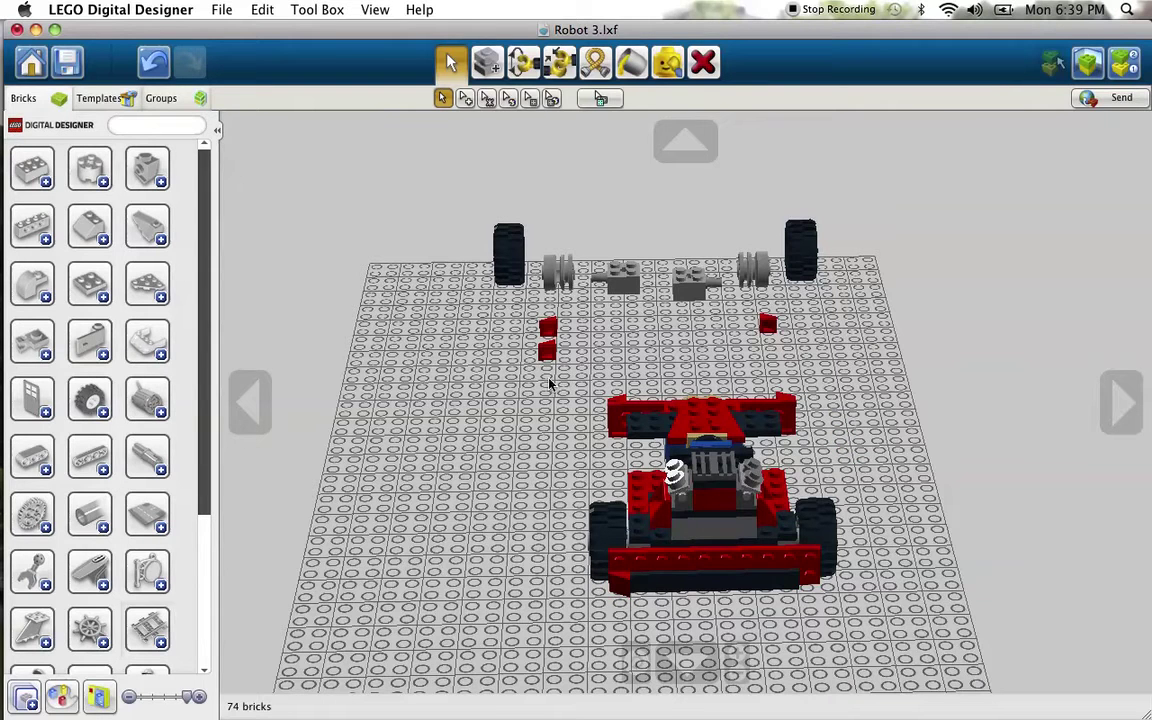
drag(547, 362, 812, 583)
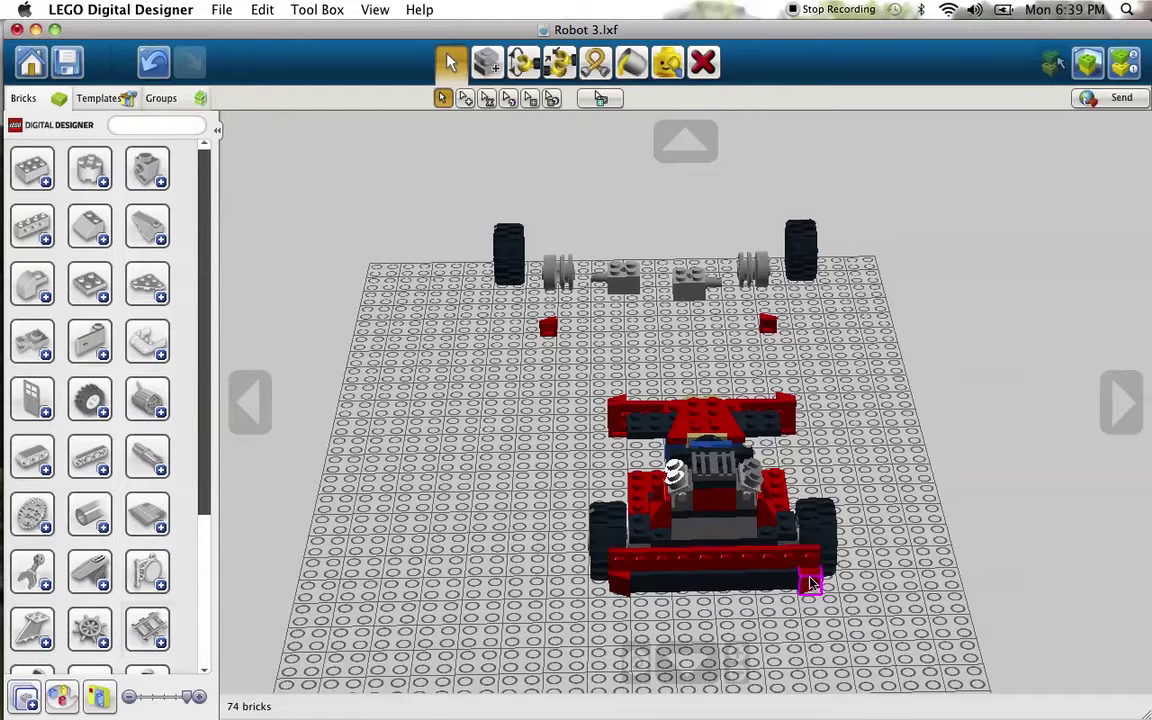
drag(769, 323, 622, 555)
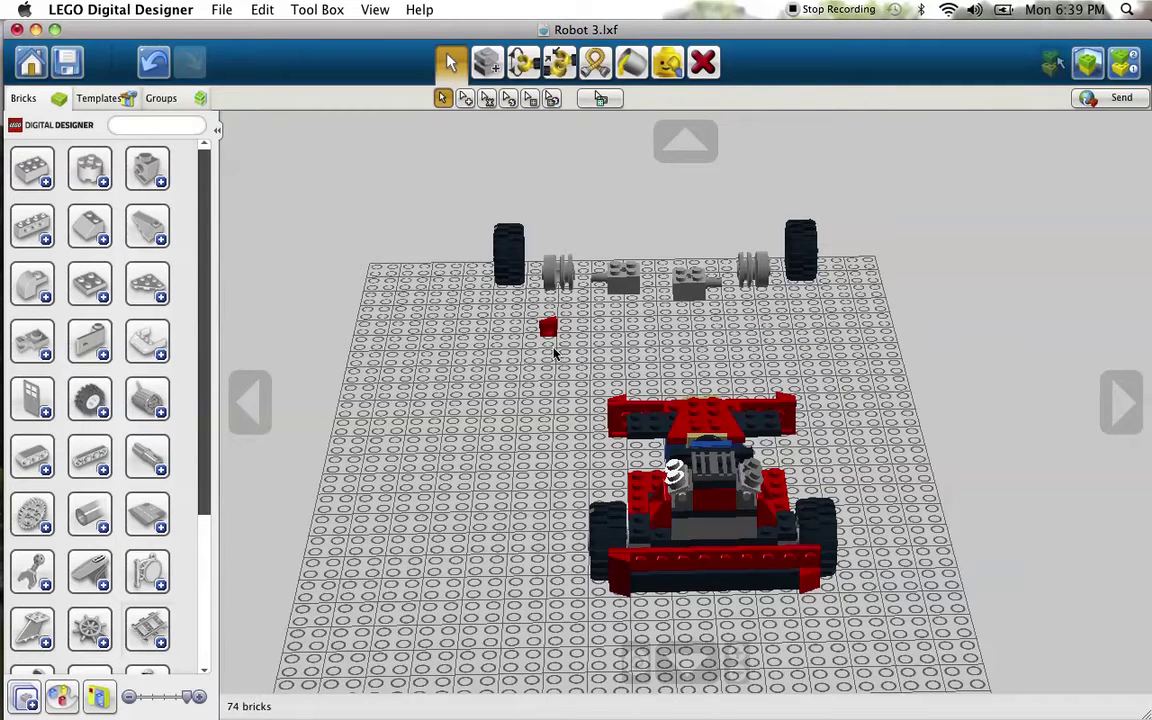
drag(553, 333, 818, 569)
Step: Select the entire assembled car and move it forward across the baseplate toward the loose wheel parts
drag(928, 652, 518, 375)
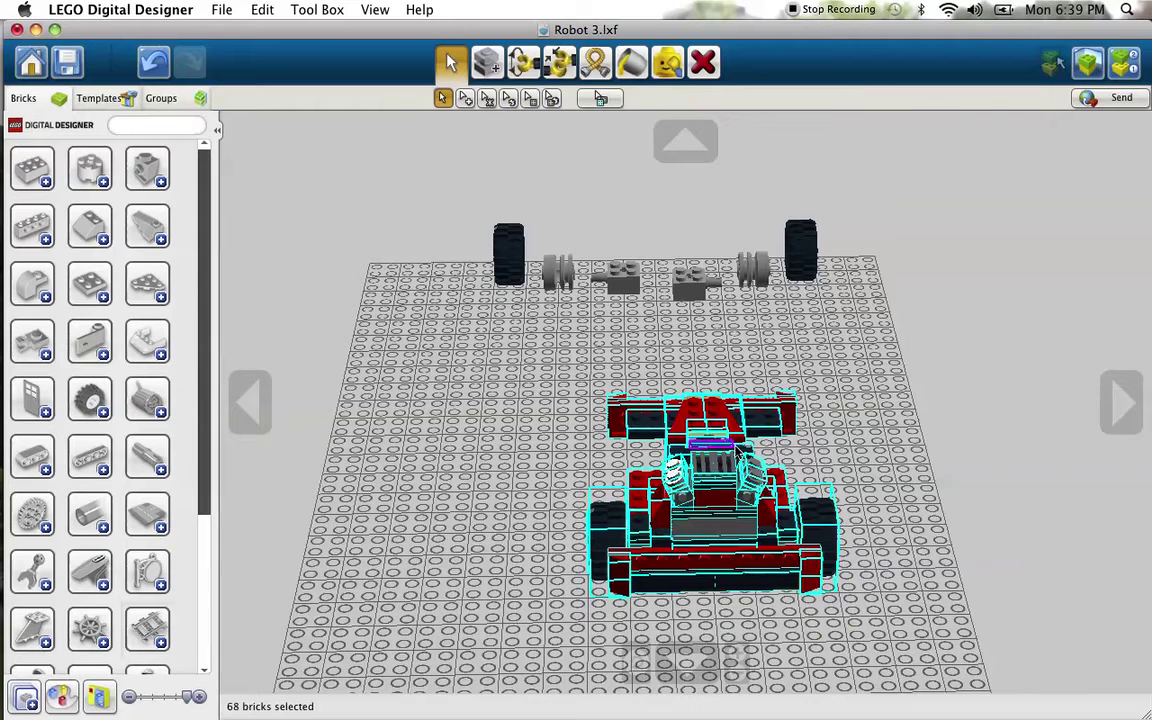
drag(700, 430, 690, 358)
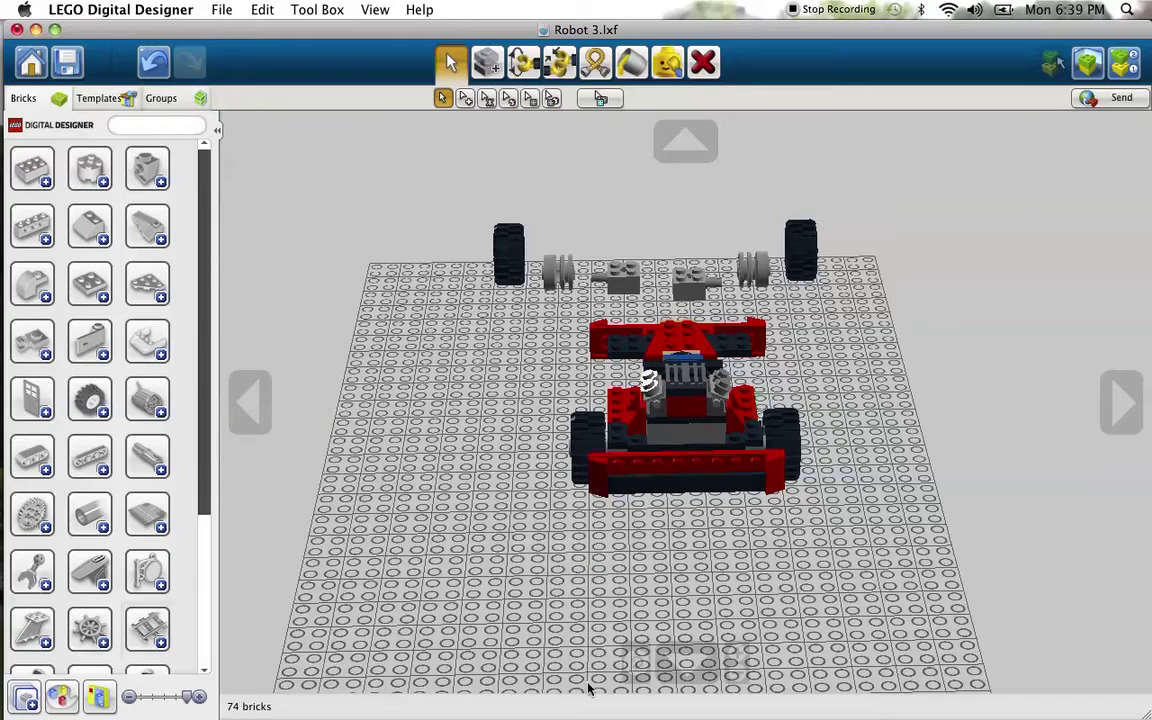
scroll(762, 601, up, 5)
scroll(997, 472, down, 5)
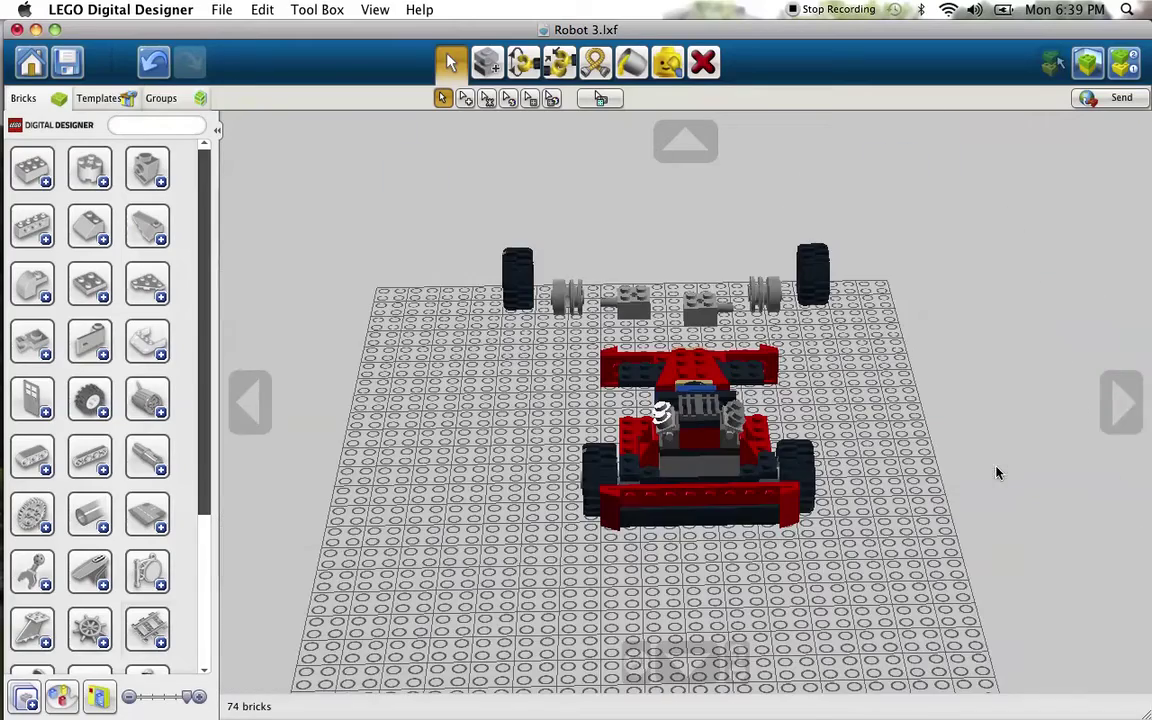
Step: Fit the two loose grey rims into the two front tyres lying at the baseplate's edge
click(1123, 397)
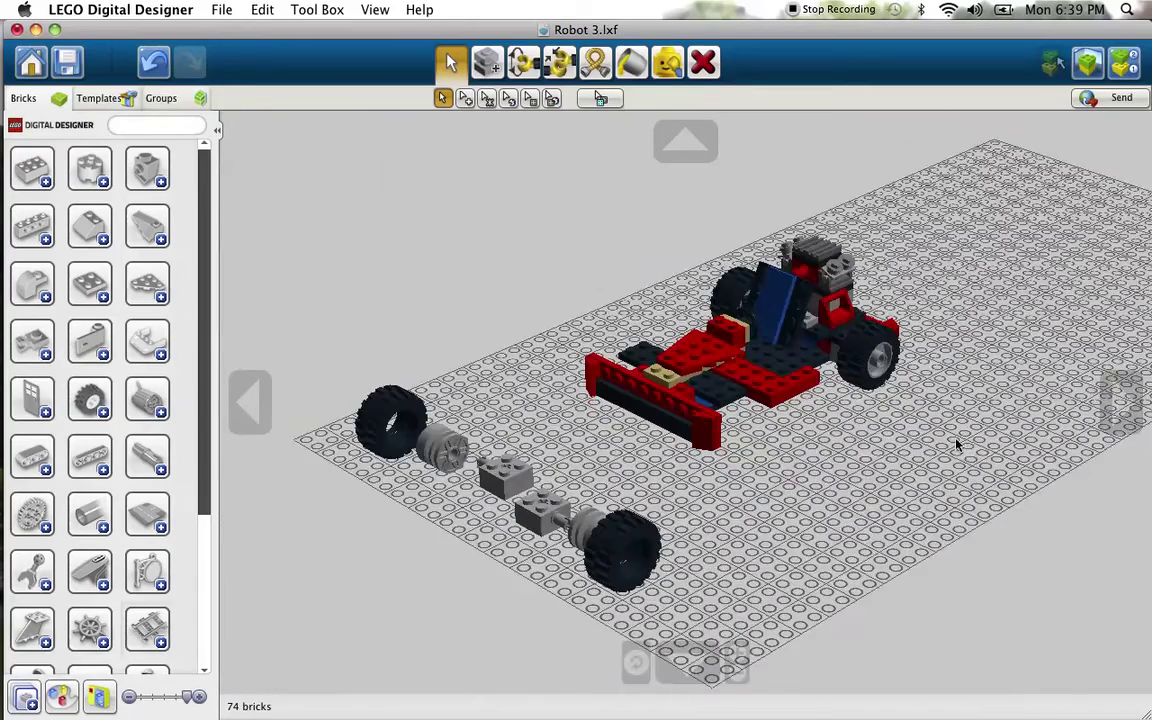
click(595, 520)
click(616, 545)
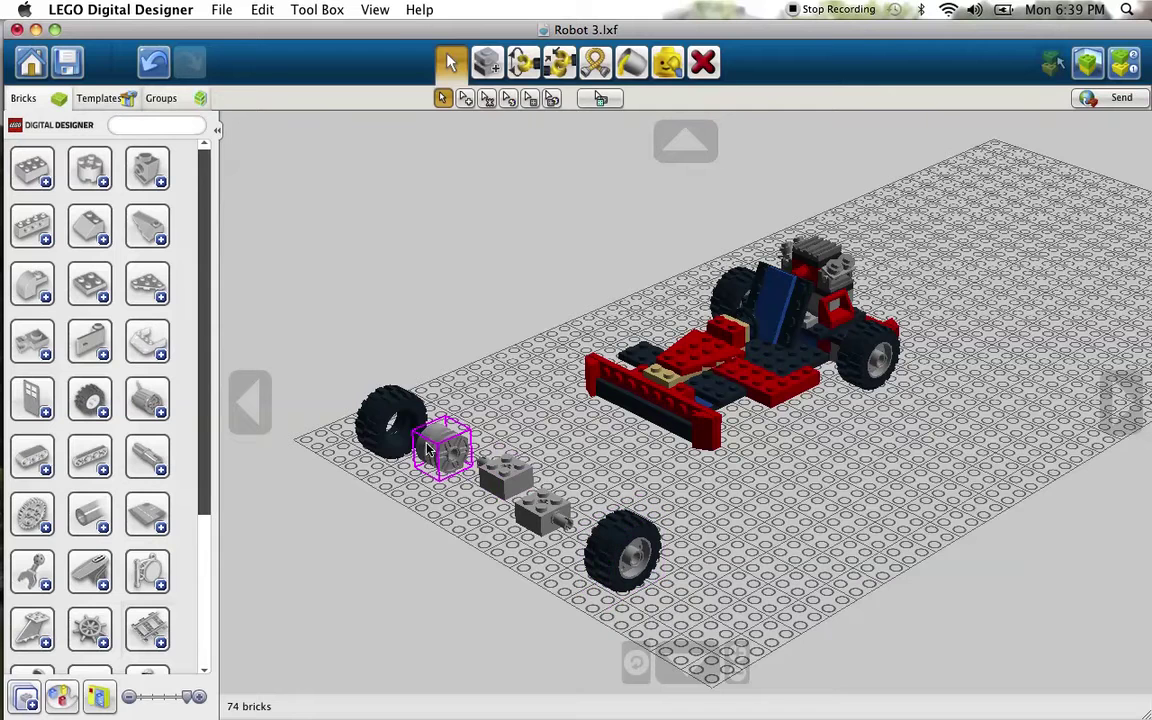
click(426, 449)
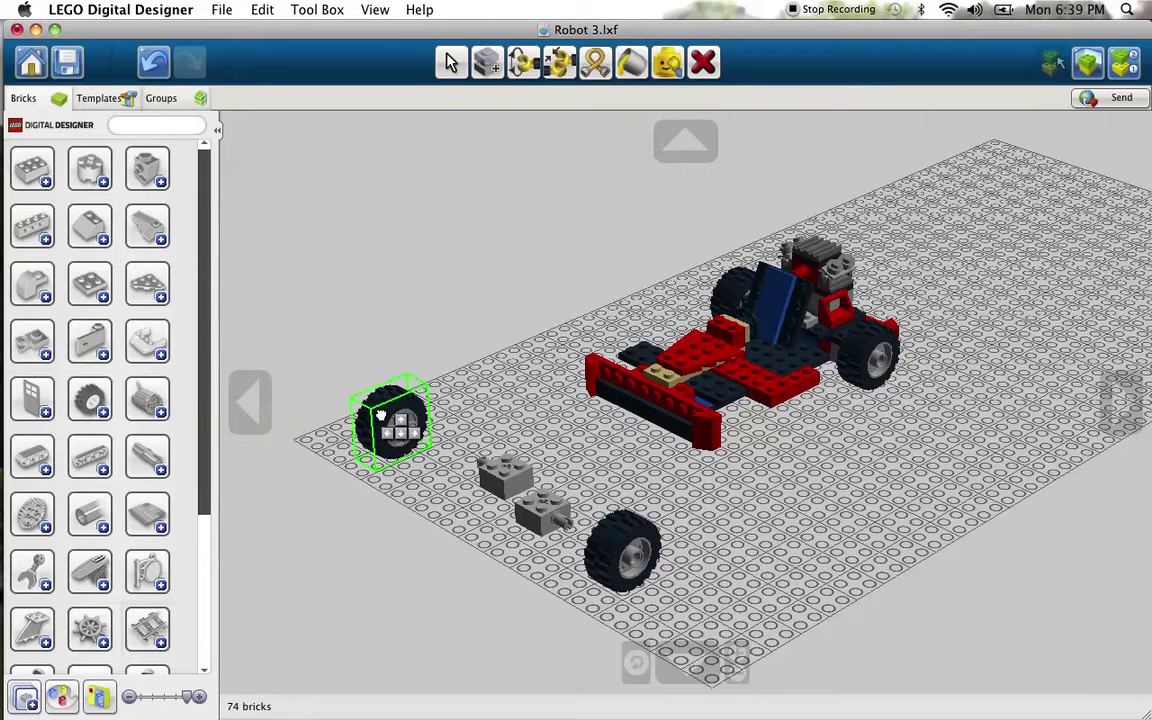
click(382, 419)
Step: Try to attach a grey 2x2 pin brick to its adjacent wheel, and return it beside the other pin brick
click(512, 473)
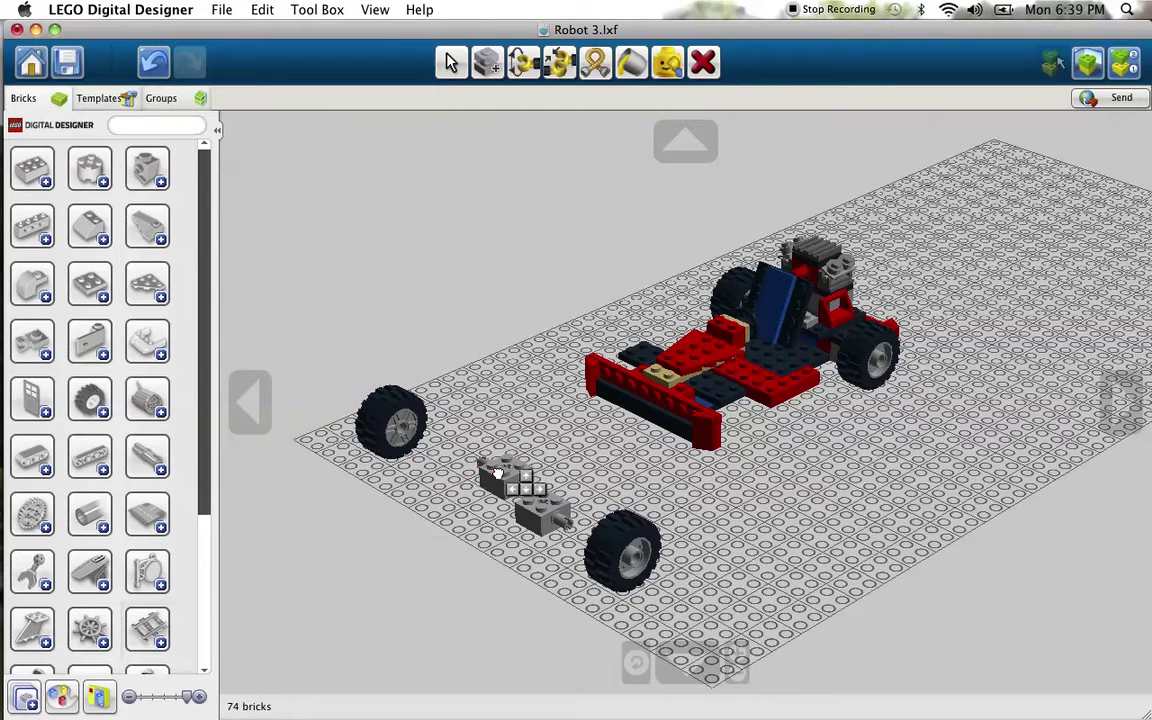
click(412, 437)
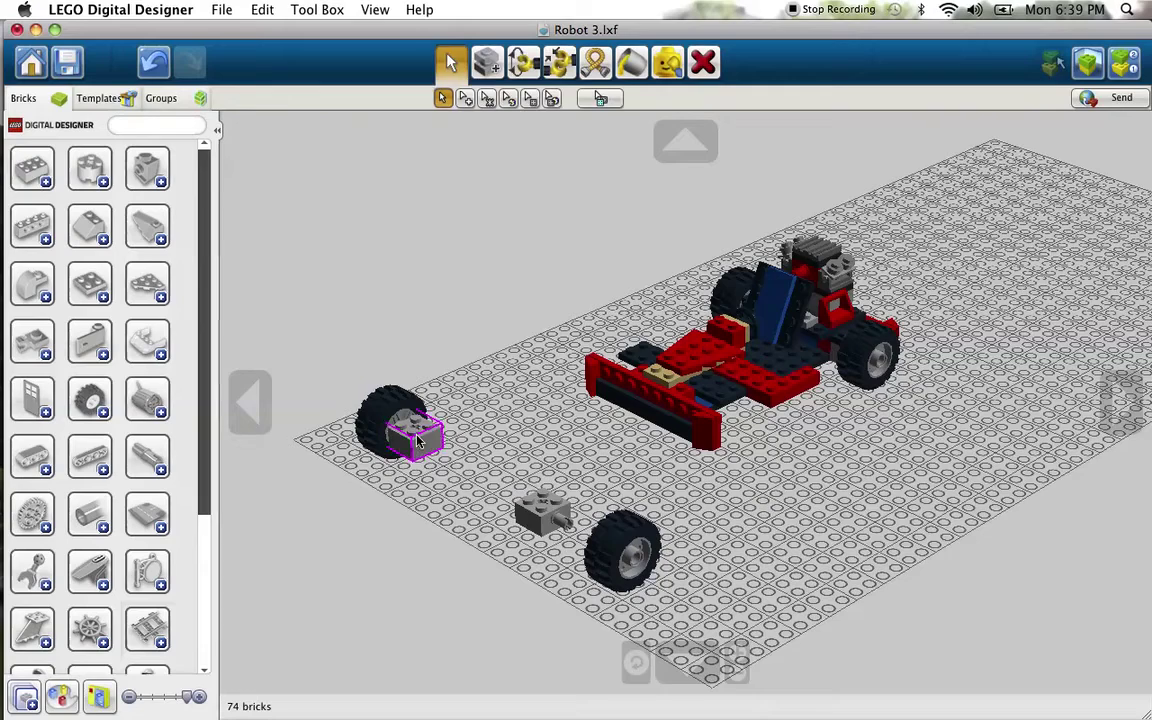
click(1121, 402)
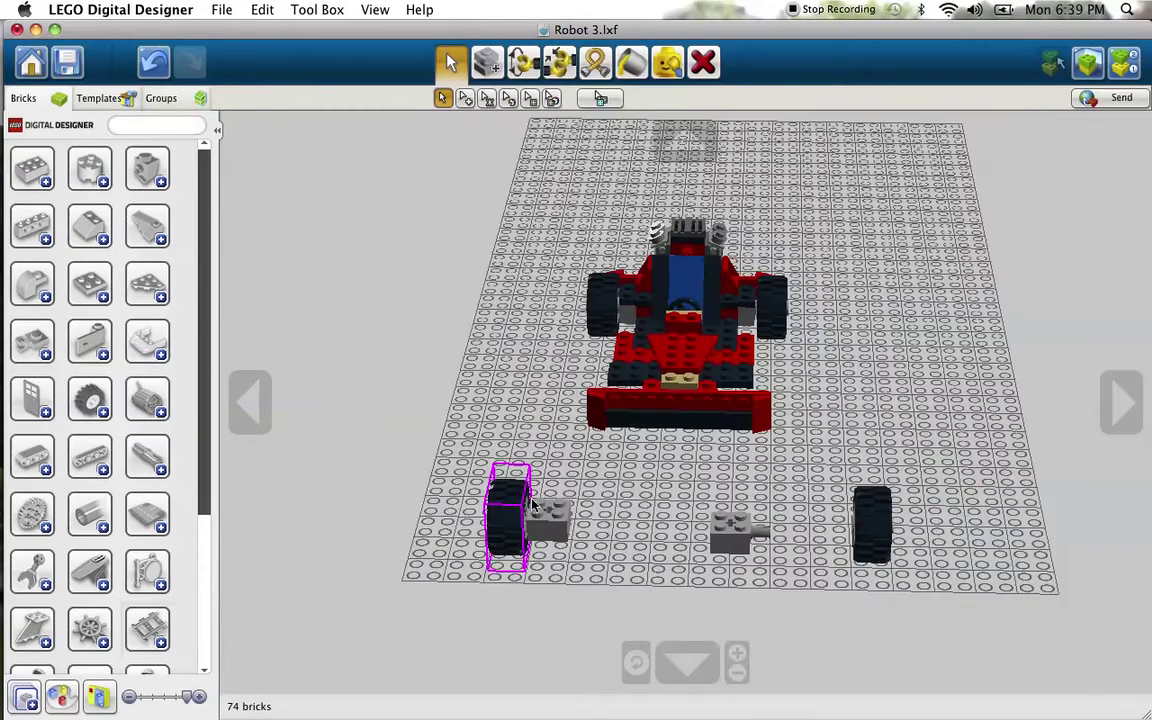
click(505, 512)
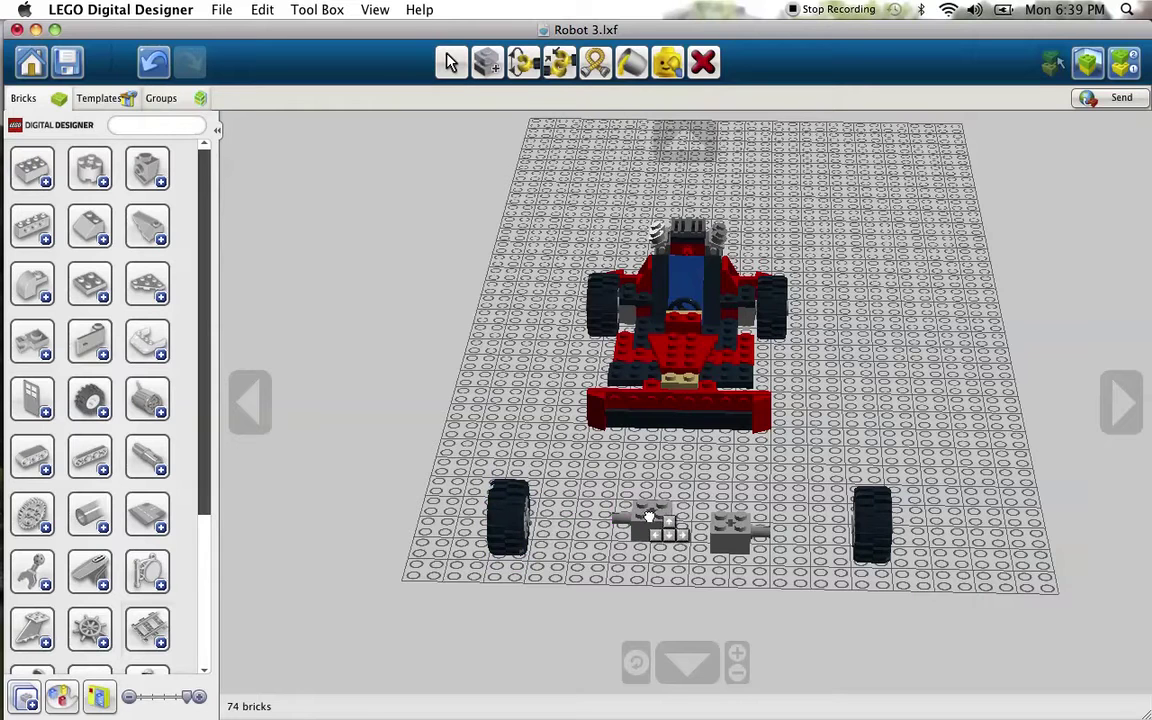
click(628, 512)
Step: Swap the grey rims between the two loose front tyres, reversing the direction each rim faces
click(528, 530)
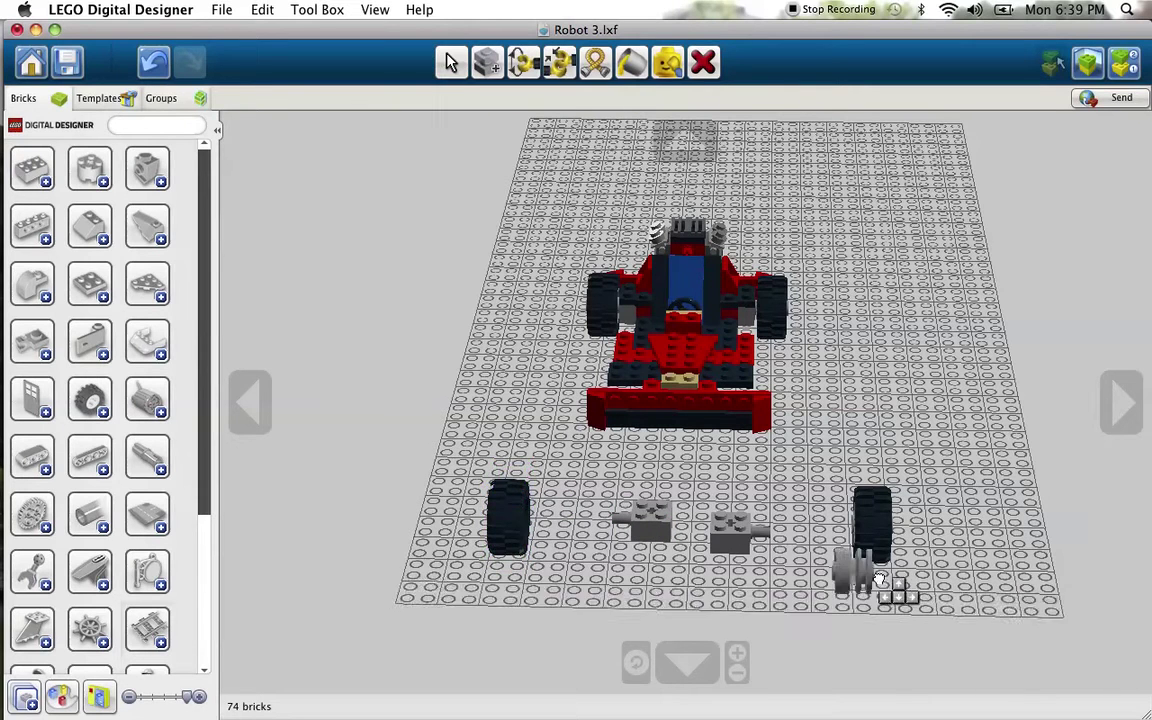
click(950, 551)
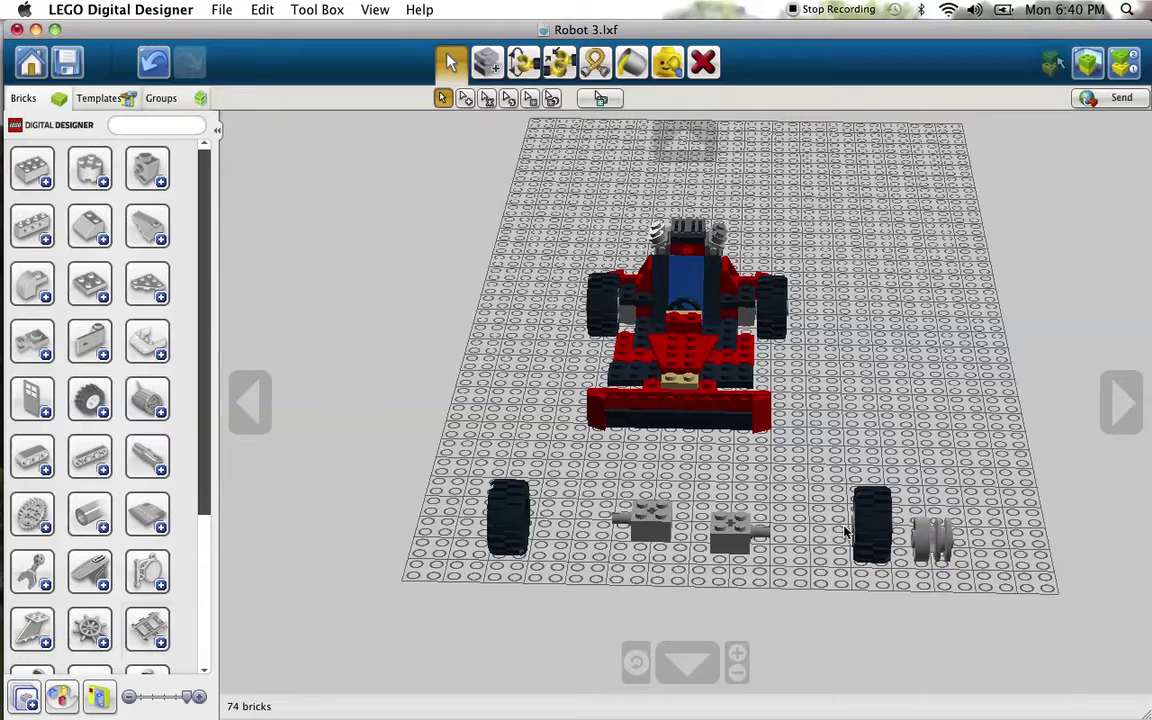
click(505, 535)
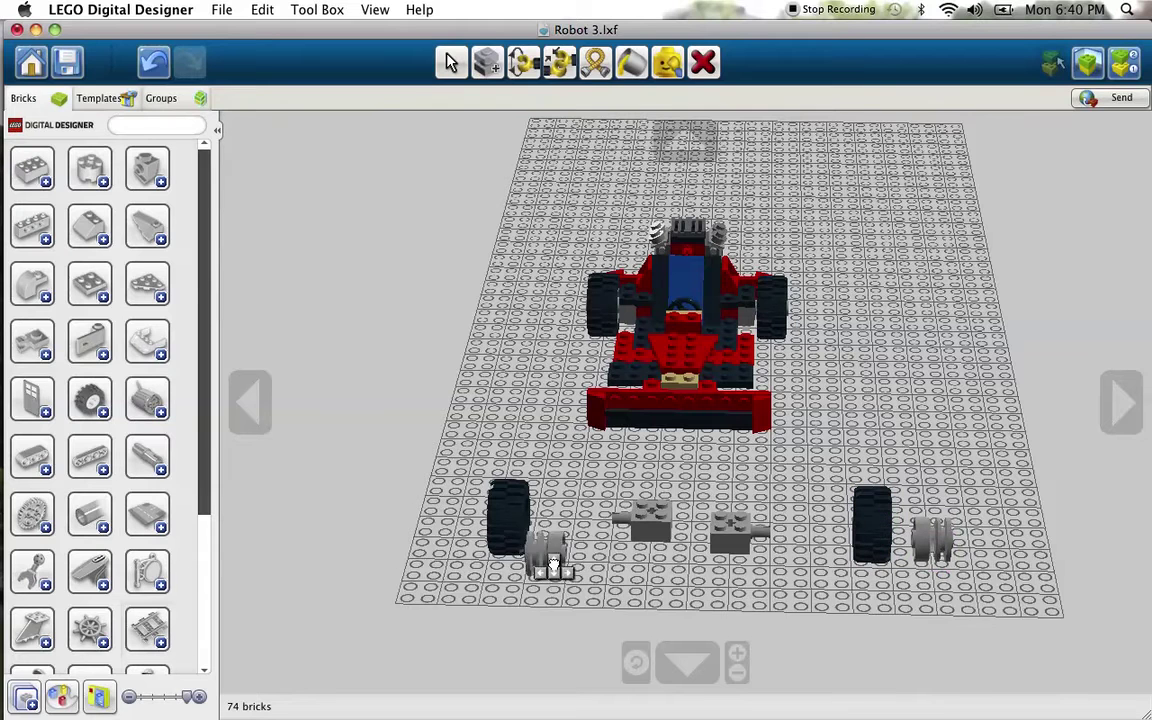
click(508, 515)
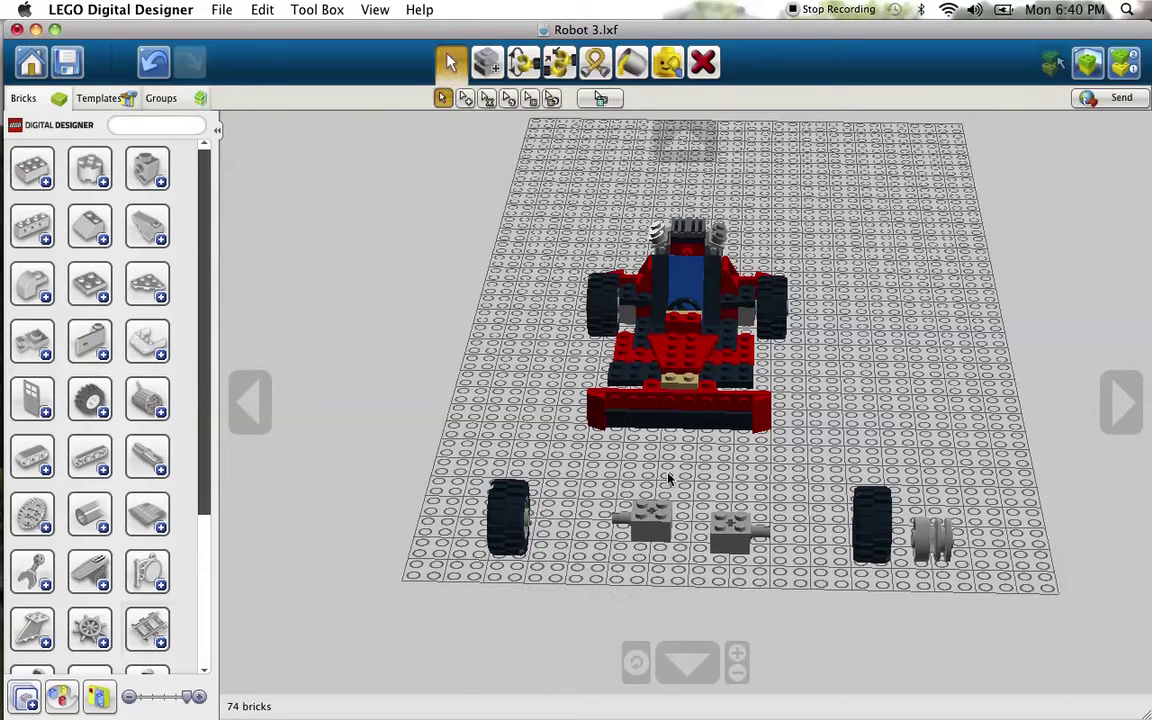
click(925, 535)
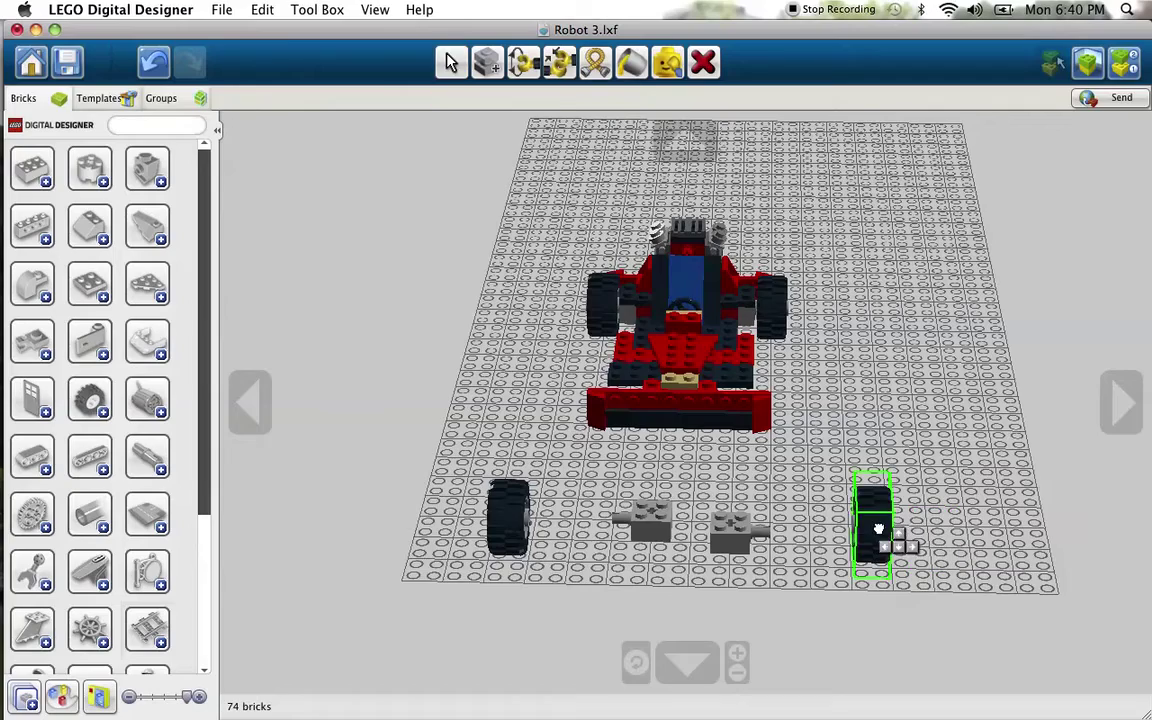
click(885, 535)
Step: Attach one grey 2x2 pin brick to the inner side of each loose front wheel
click(1121, 400)
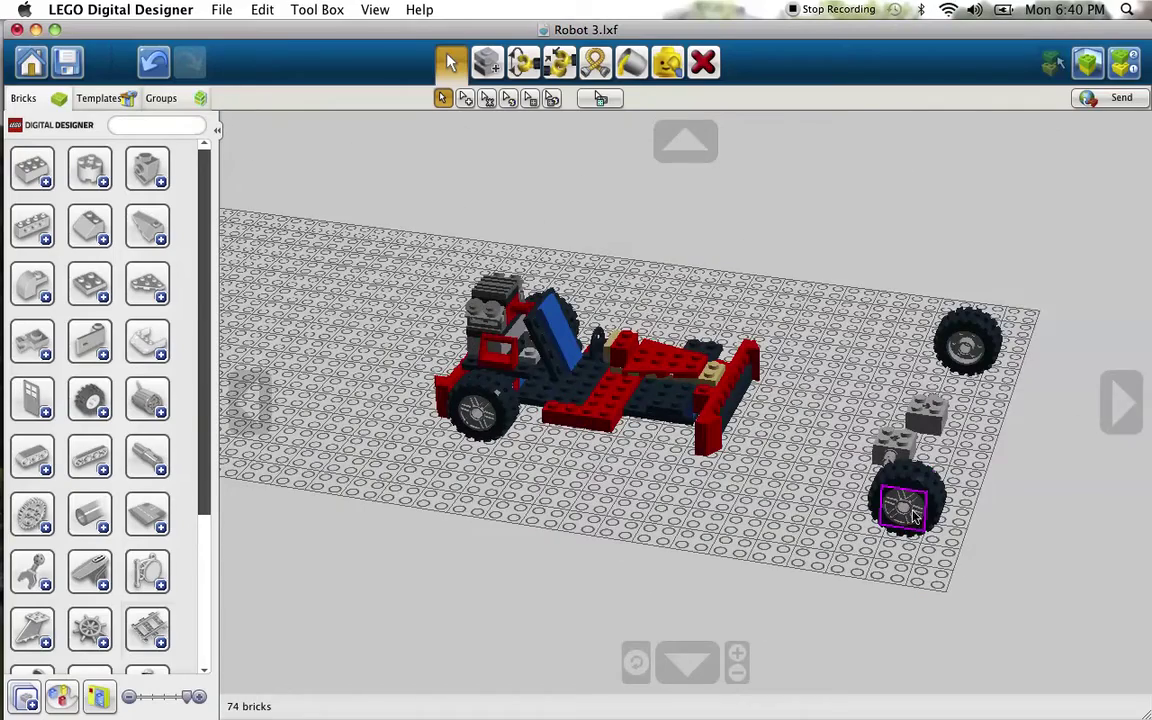
click(896, 440)
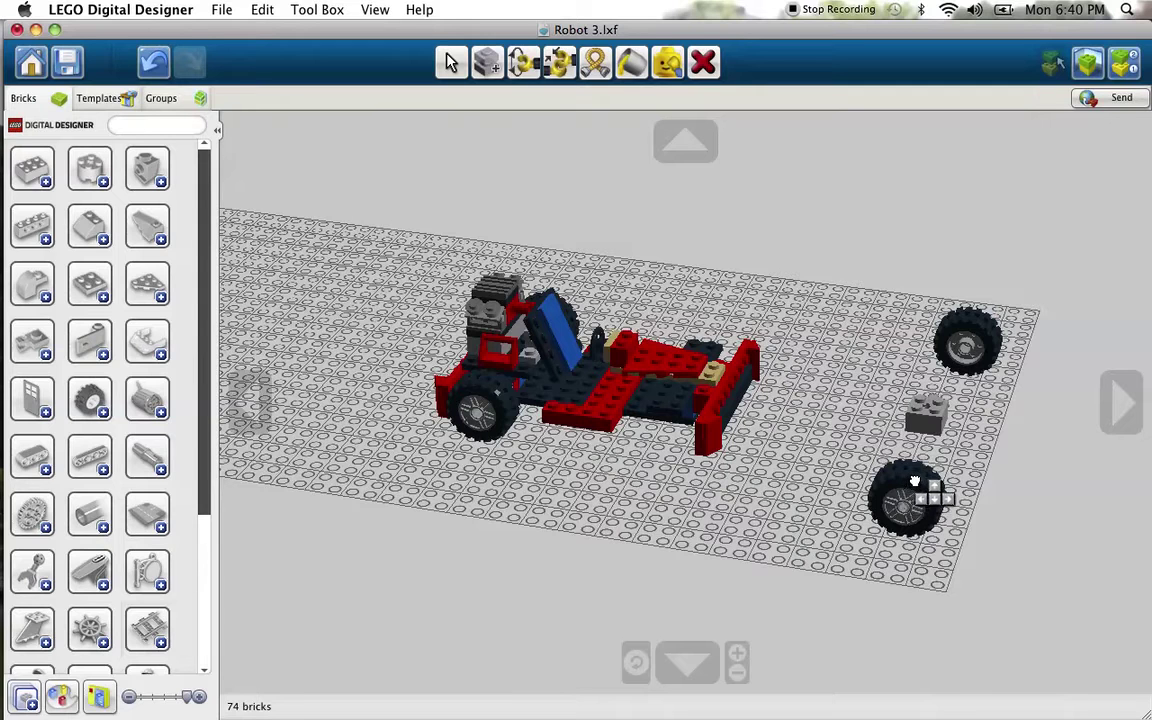
click(914, 486)
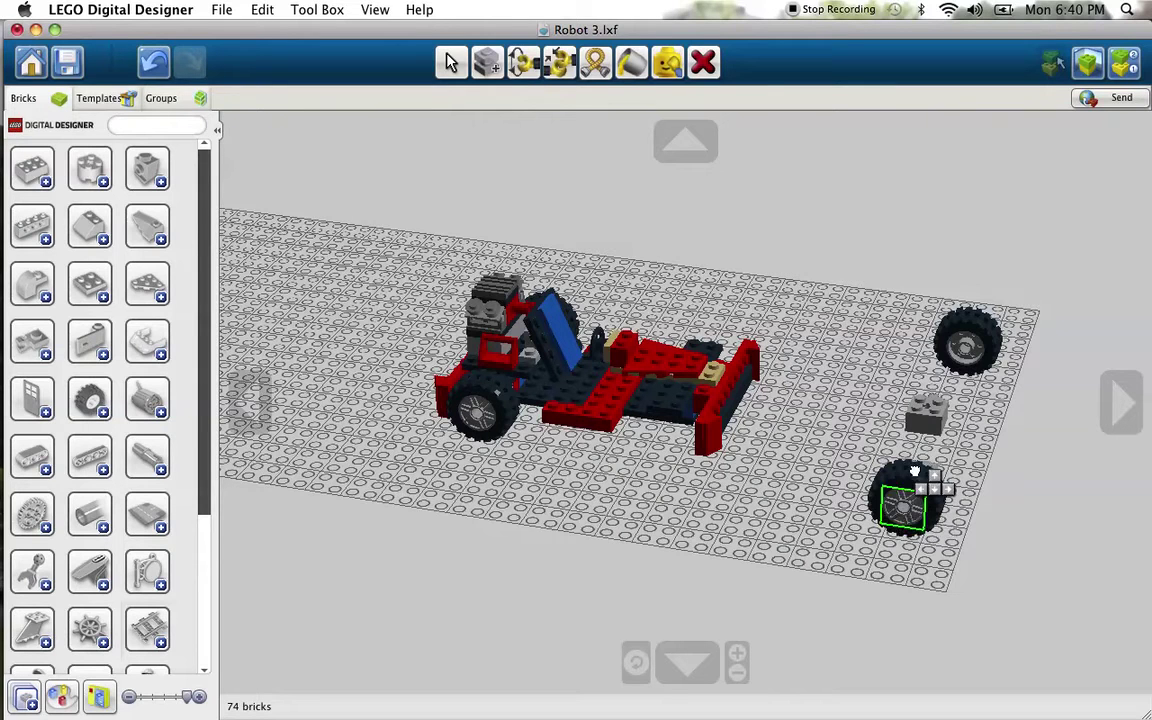
click(916, 475)
drag(922, 412, 966, 345)
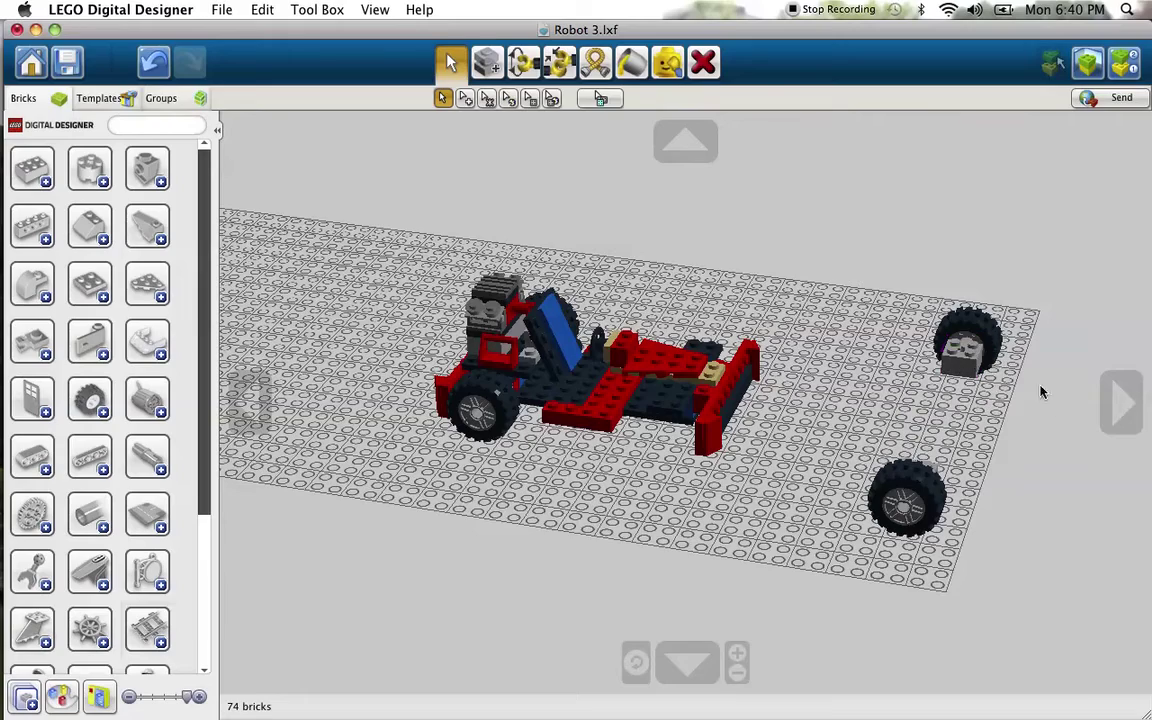
Step: Mount the right front wheel, with its rim and grey pin brick, under the right end of the front black plate
click(1120, 404)
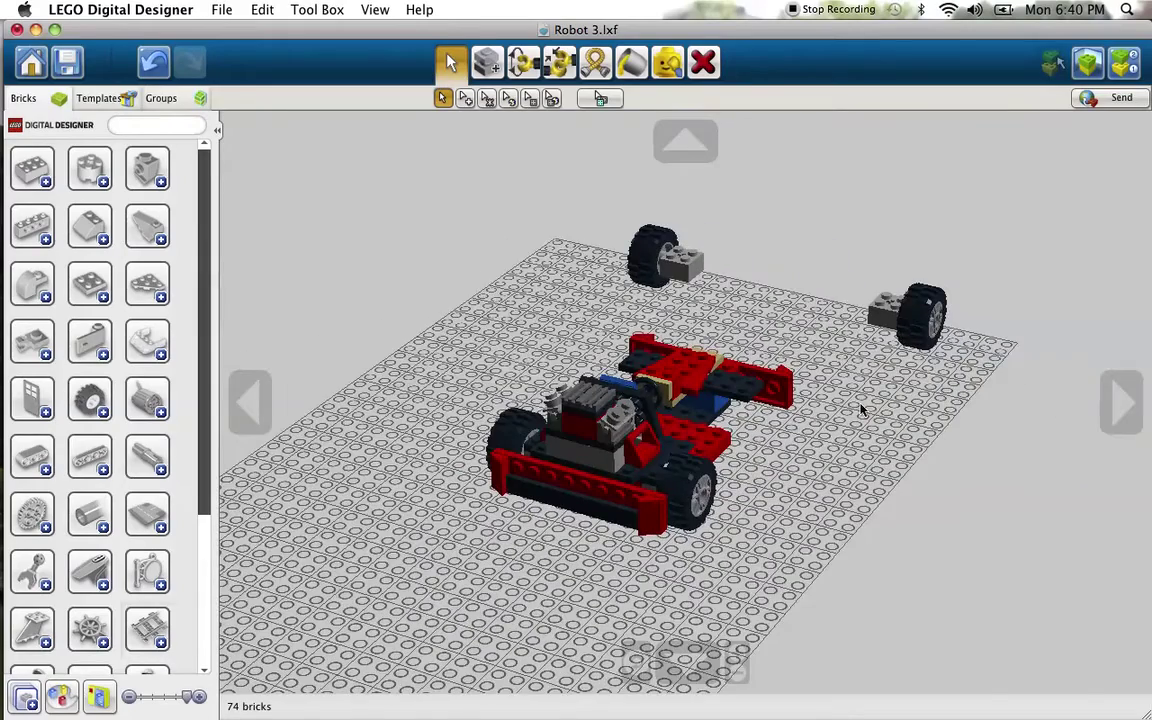
scroll(1003, 415, up, 5)
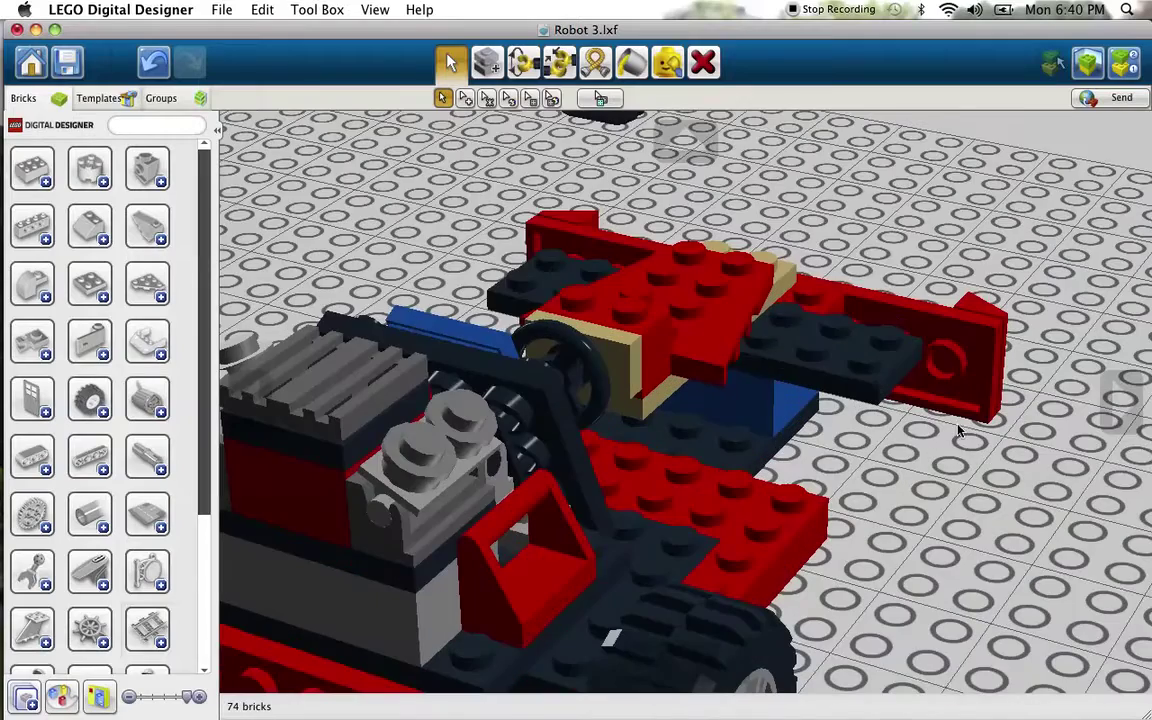
scroll(855, 354, down, 5)
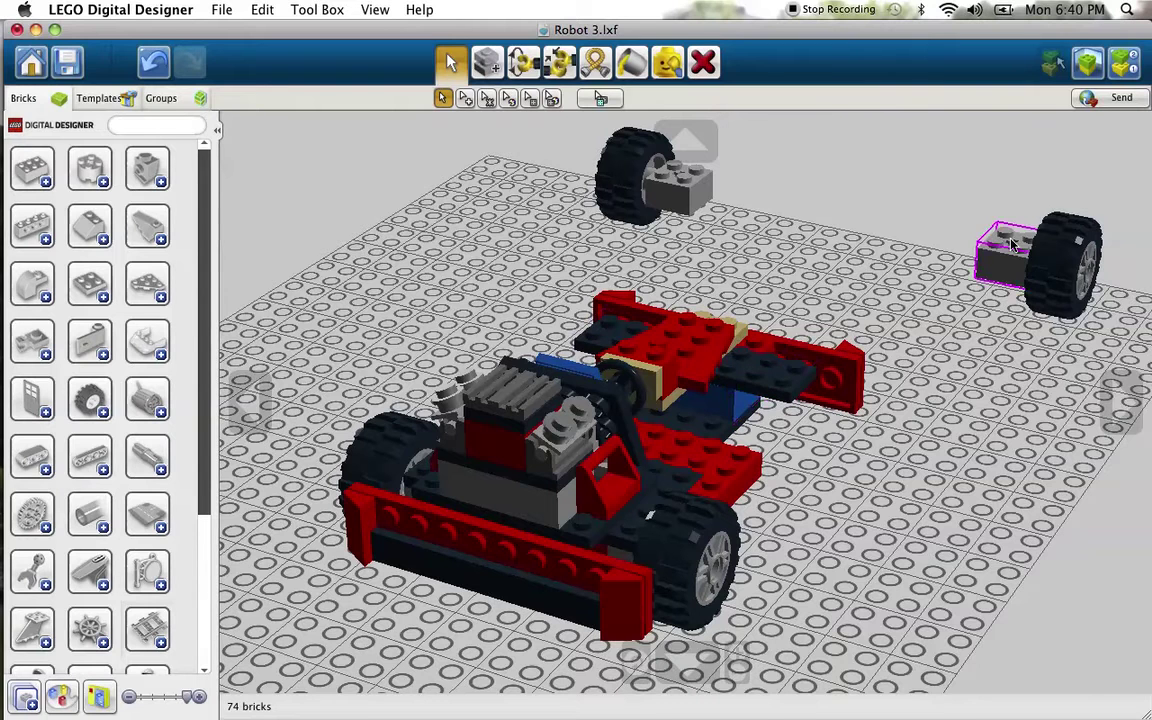
mouse_move(1012, 245)
mouse_down()
mouse_move(1005, 262)
mouse_move(1045, 270)
mouse_move(995, 282)
mouse_move(1048, 256)
mouse_move(1030, 265)
mouse_move(1013, 246)
mouse_up()
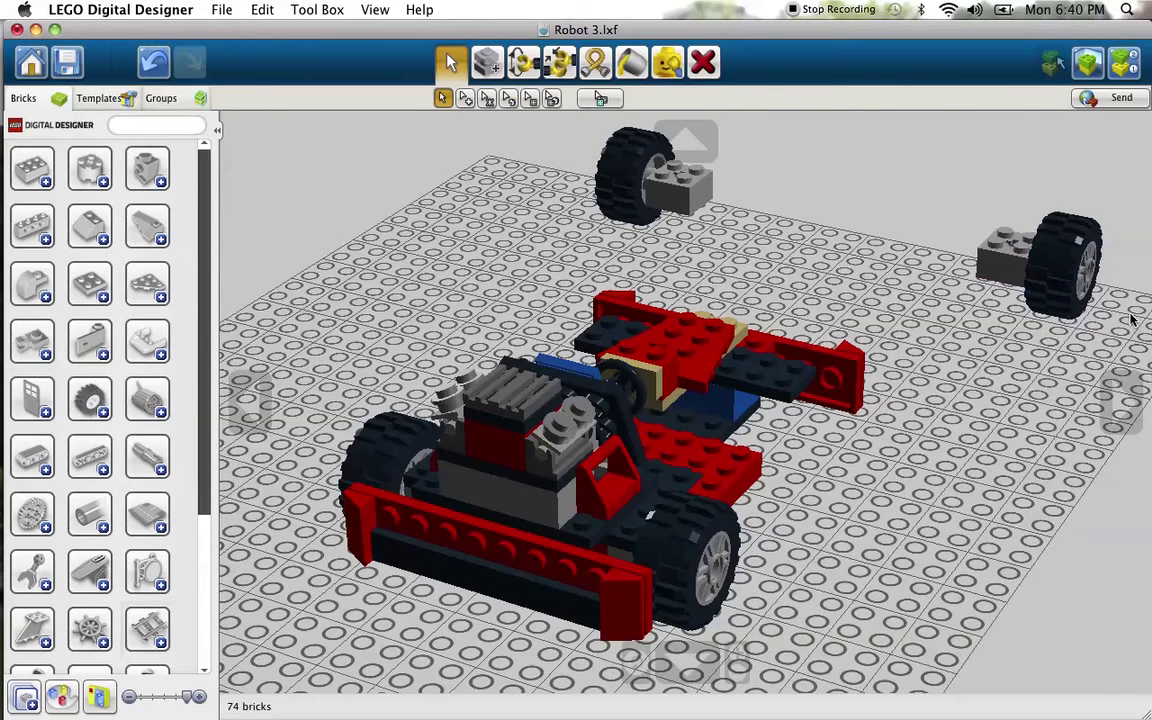
drag(1132, 318, 860, 117)
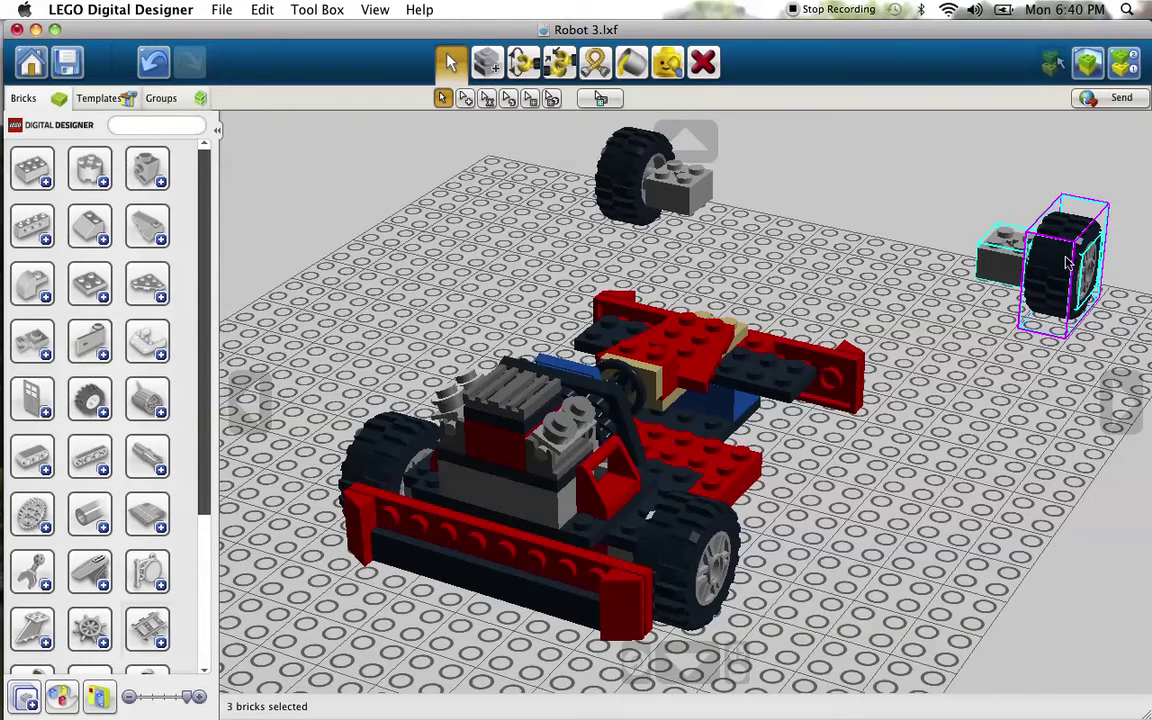
drag(1070, 265, 760, 404)
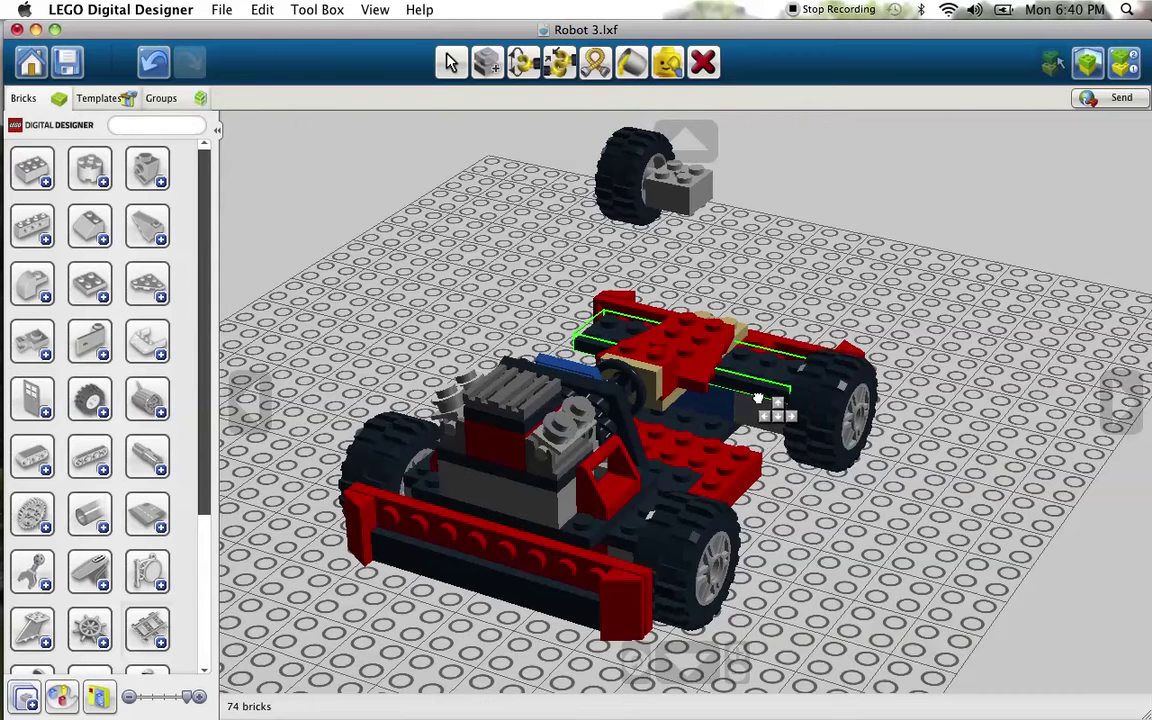
Step: Mount the remaining front wheel, with its rim and grey pin brick, under the left end of the front black plate
drag(715, 247, 256, 68)
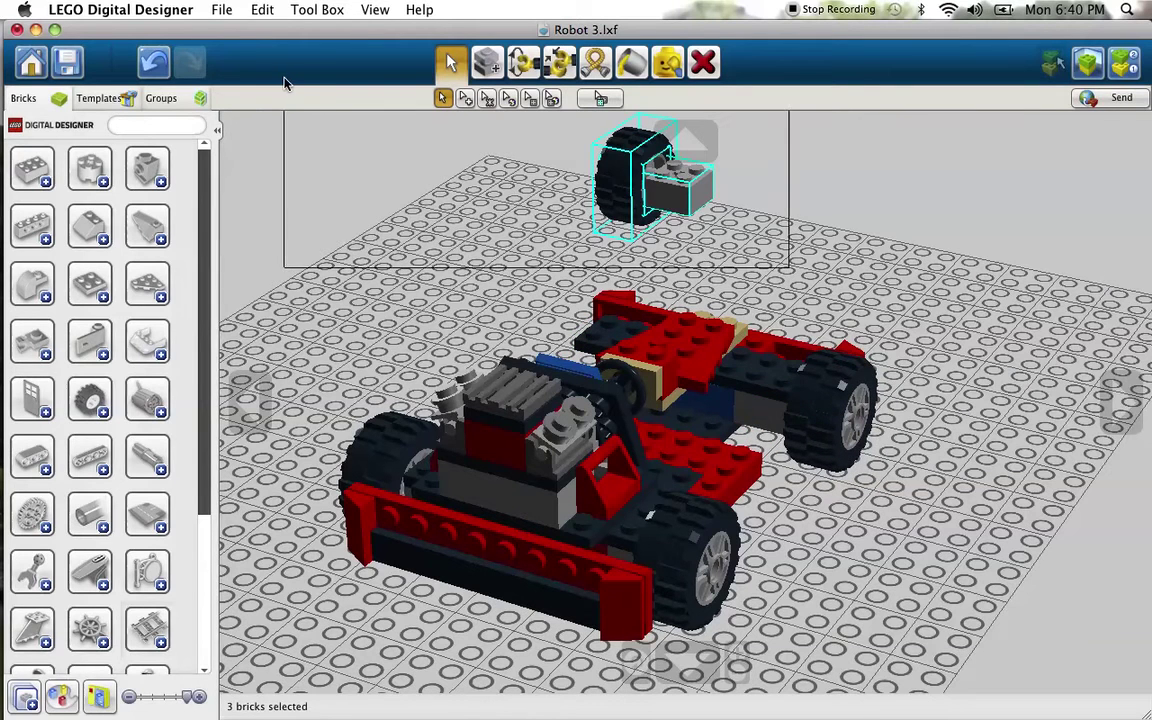
drag(692, 195, 627, 368)
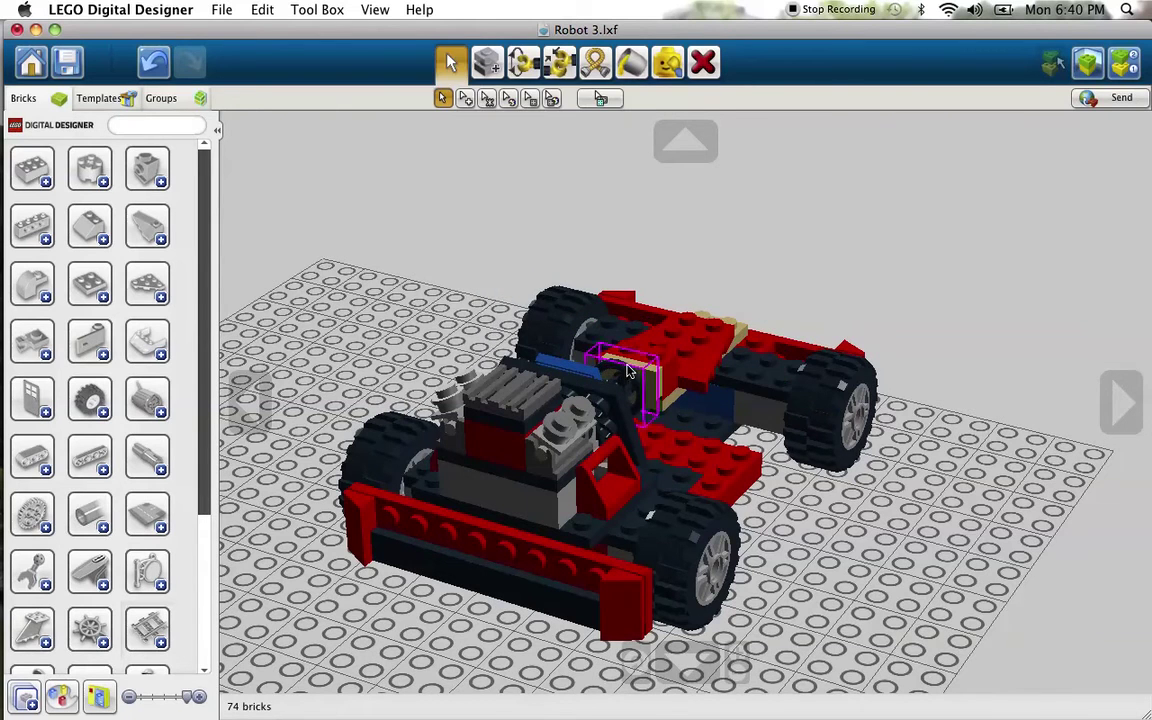
click(1121, 404)
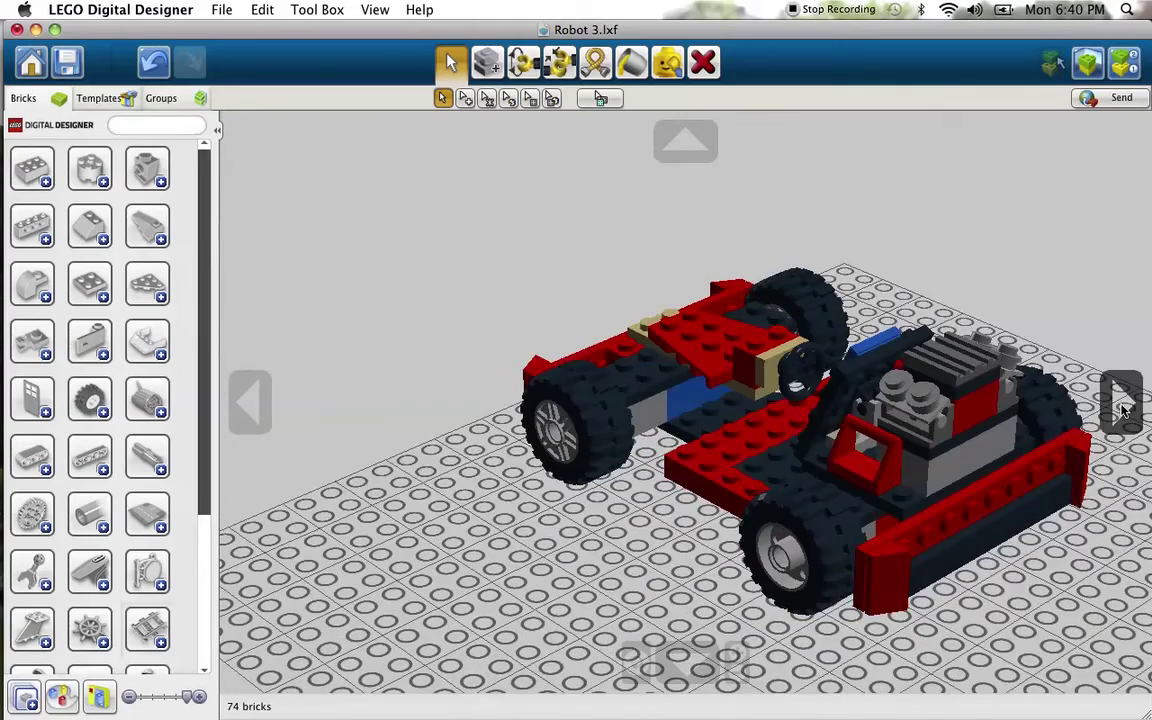
click(1121, 404)
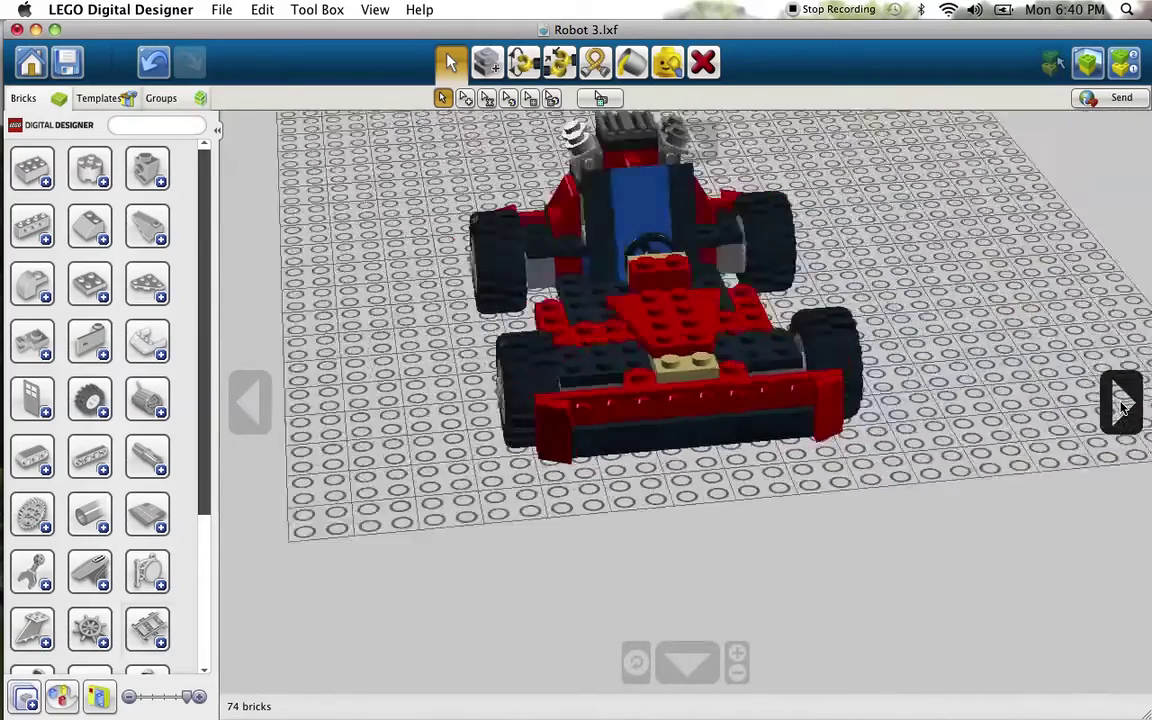
scroll(893, 404, down, 3)
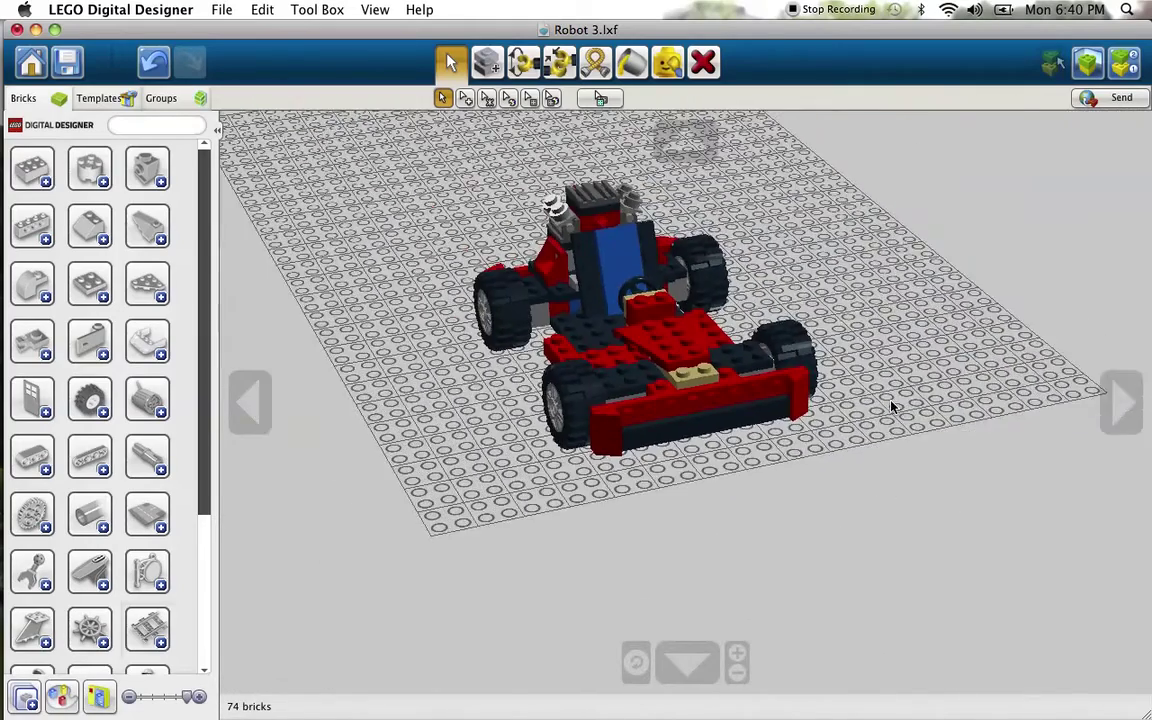